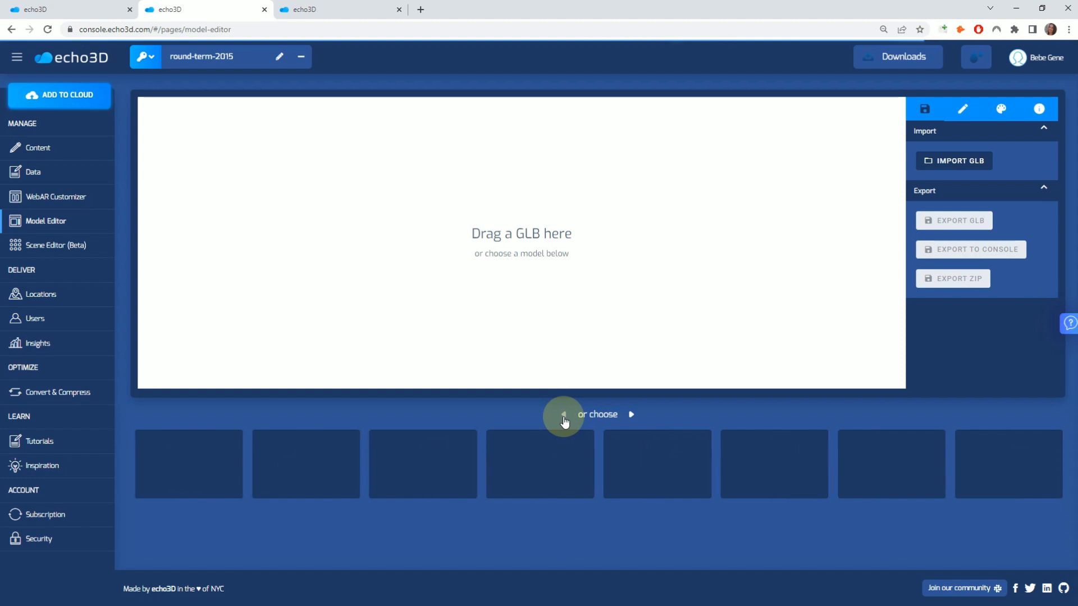
# Load the white trophy model into the Model Editor and set its metallic factor to 0.74 and roughness factor to 0.17.
pyautogui.click(994, 467)
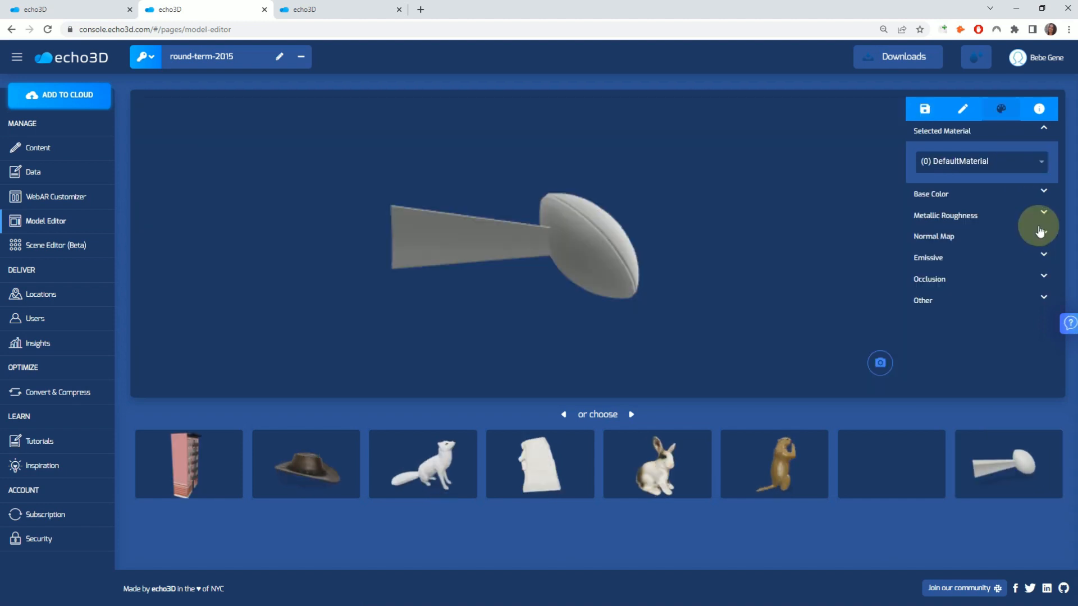
pyautogui.click(1038, 213)
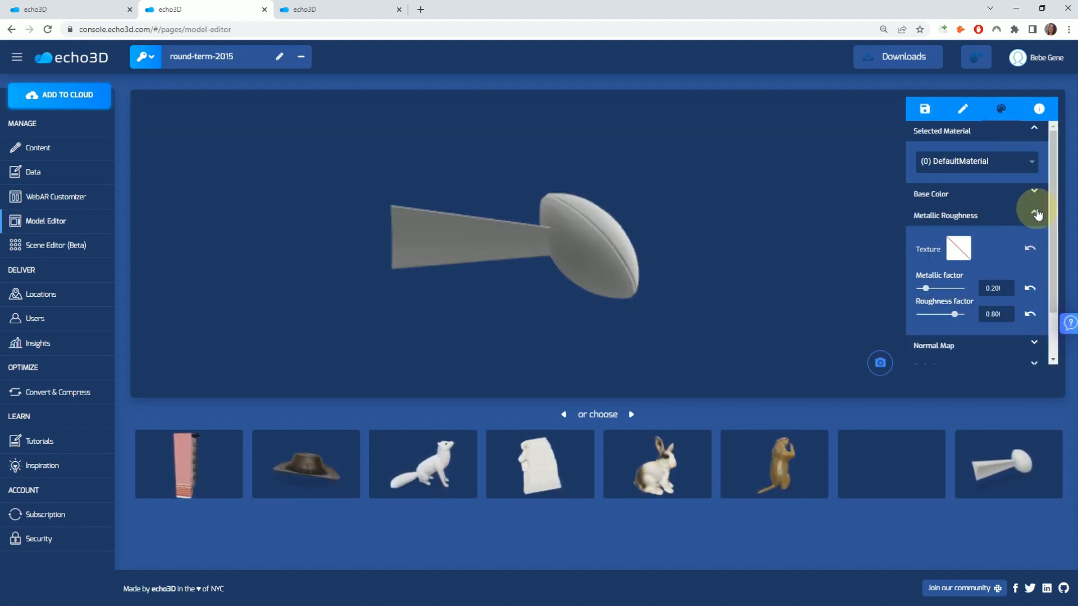
pyautogui.moveTo(951, 315); pyautogui.dragTo(927, 315)
pyautogui.moveTo(489, 251); pyautogui.dragTo(546, 317)
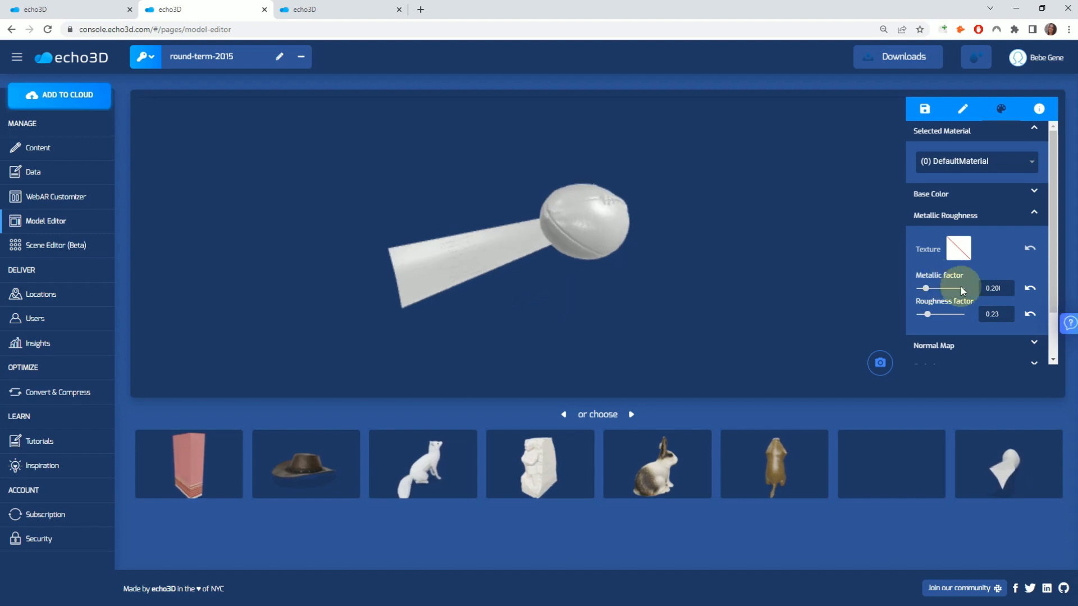
pyautogui.moveTo(942, 292); pyautogui.dragTo(952, 289)
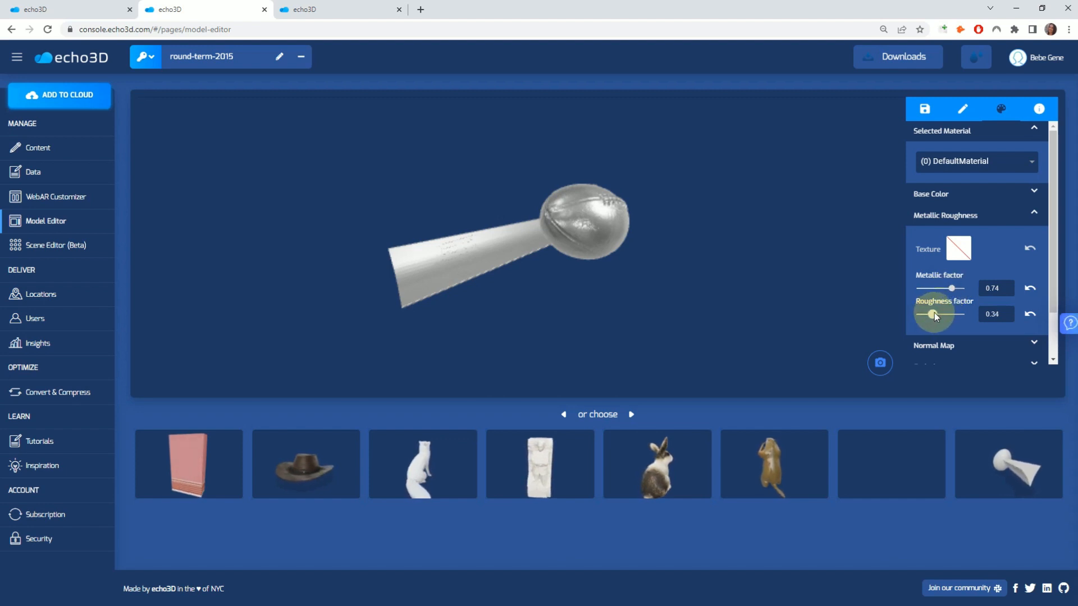
pyautogui.moveTo(934, 313); pyautogui.dragTo(925, 313)
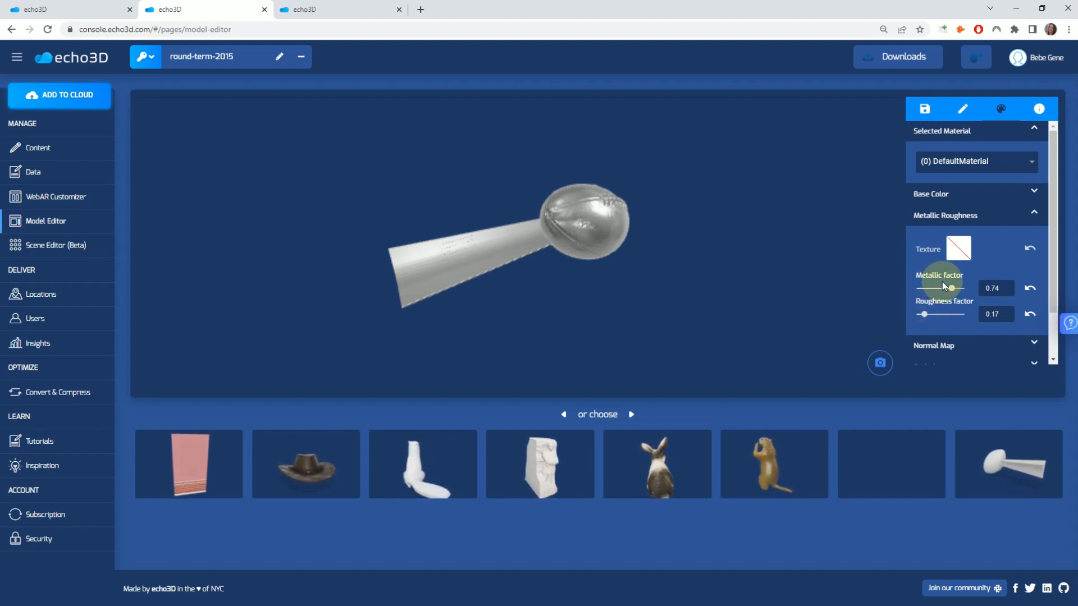
# Export the edited trophy to the console and reload the project's content library.
pyautogui.click(924, 110)
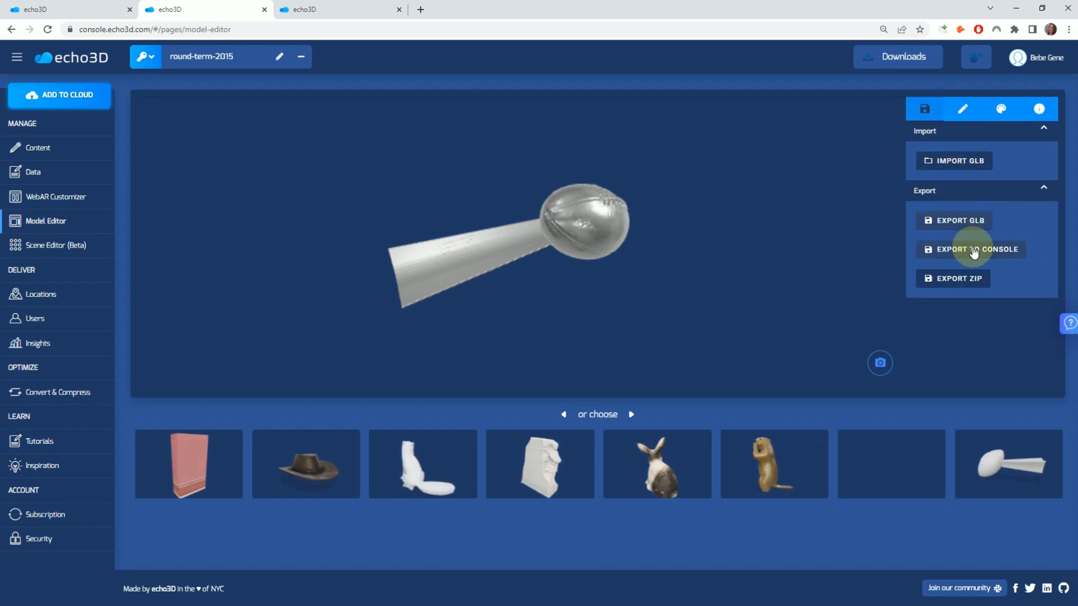
pyautogui.click(1004, 250)
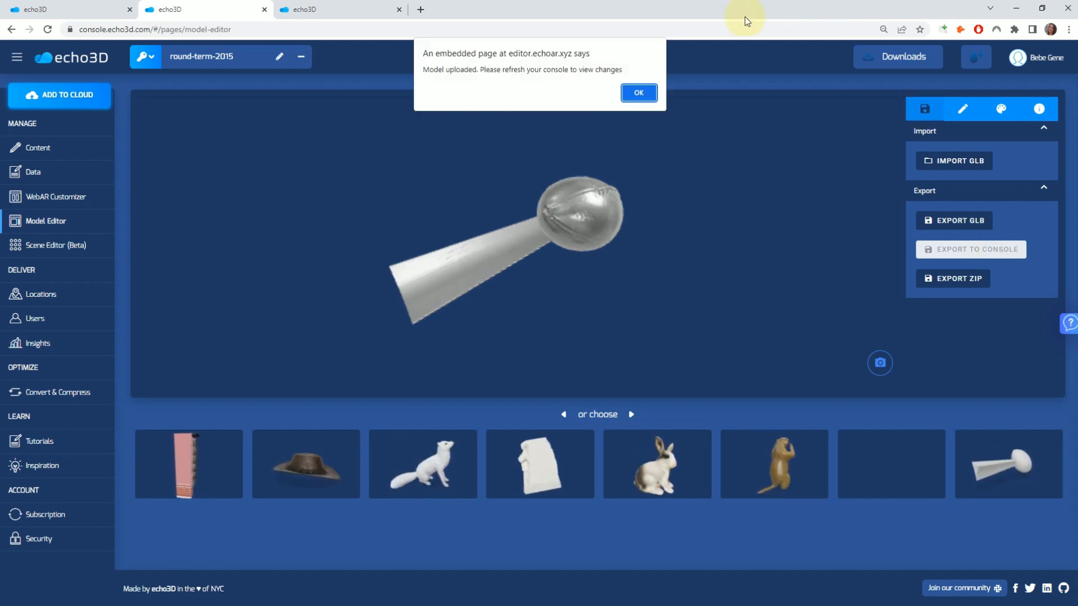
pyautogui.click(639, 94)
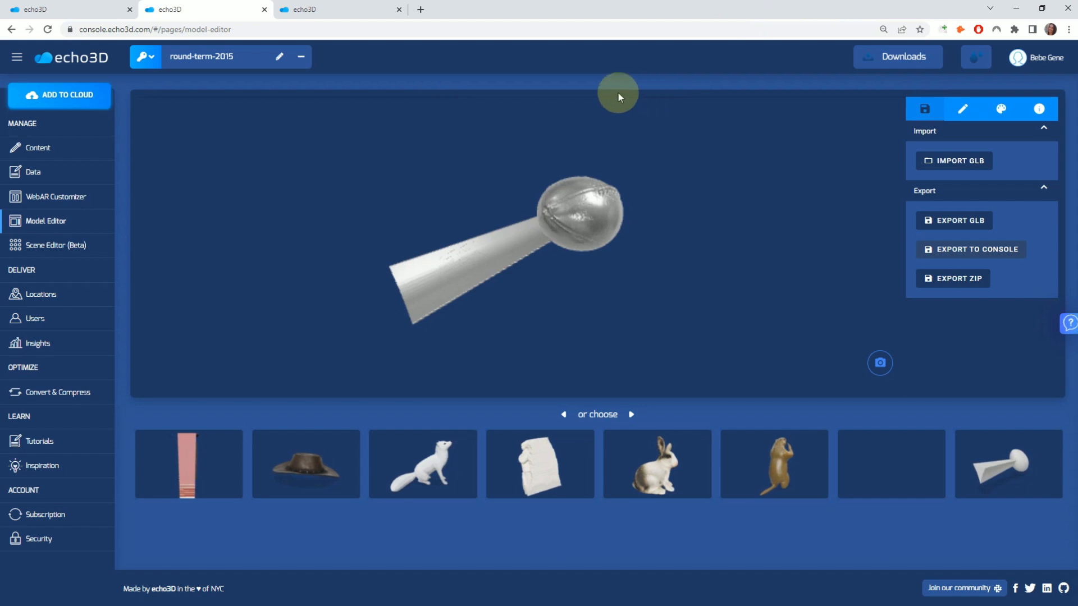
pyautogui.click(36, 151)
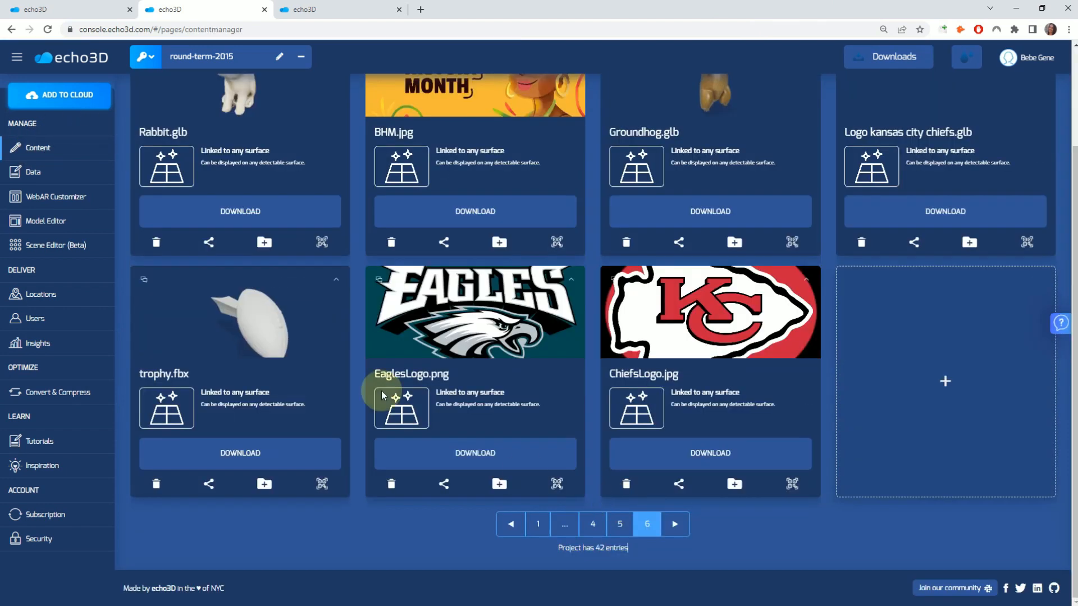
pyautogui.click(48, 29)
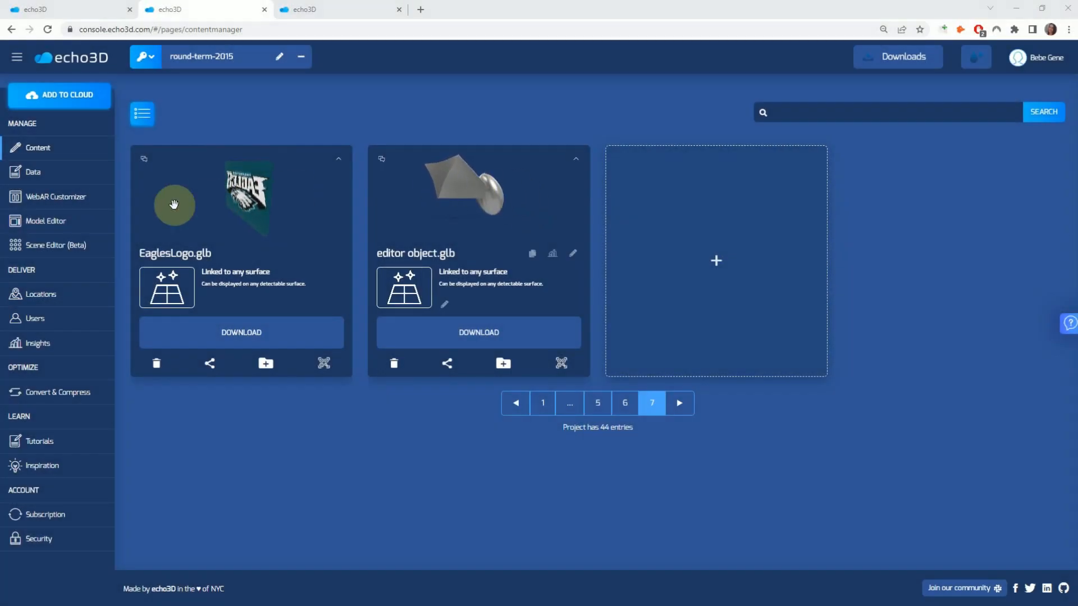
# Open the Scene Editor and add the silver trophy model to the scene.
pyautogui.click(30, 252)
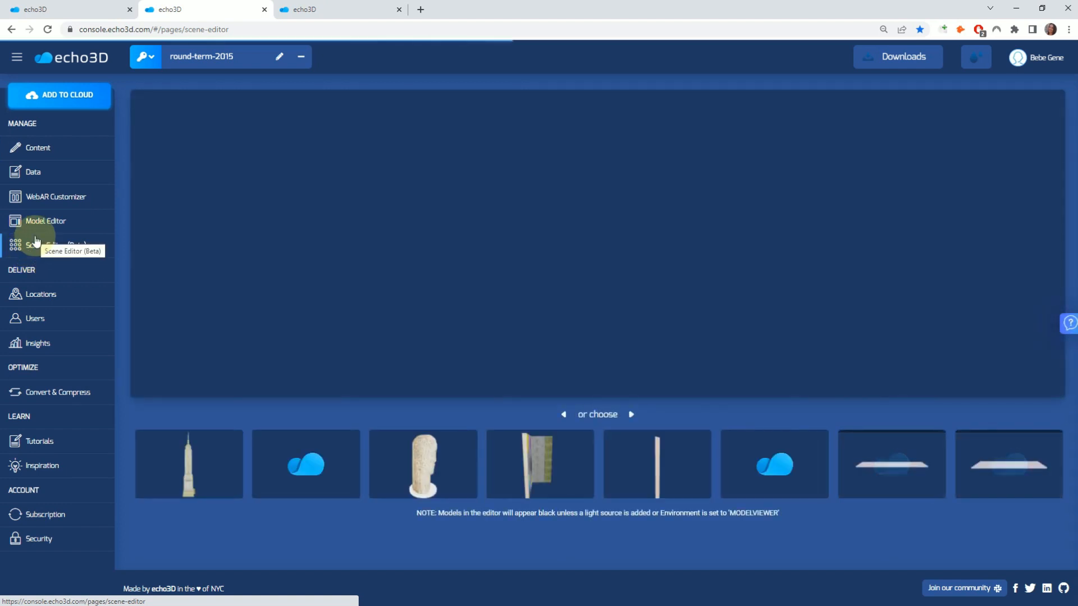
pyautogui.click(563, 415)
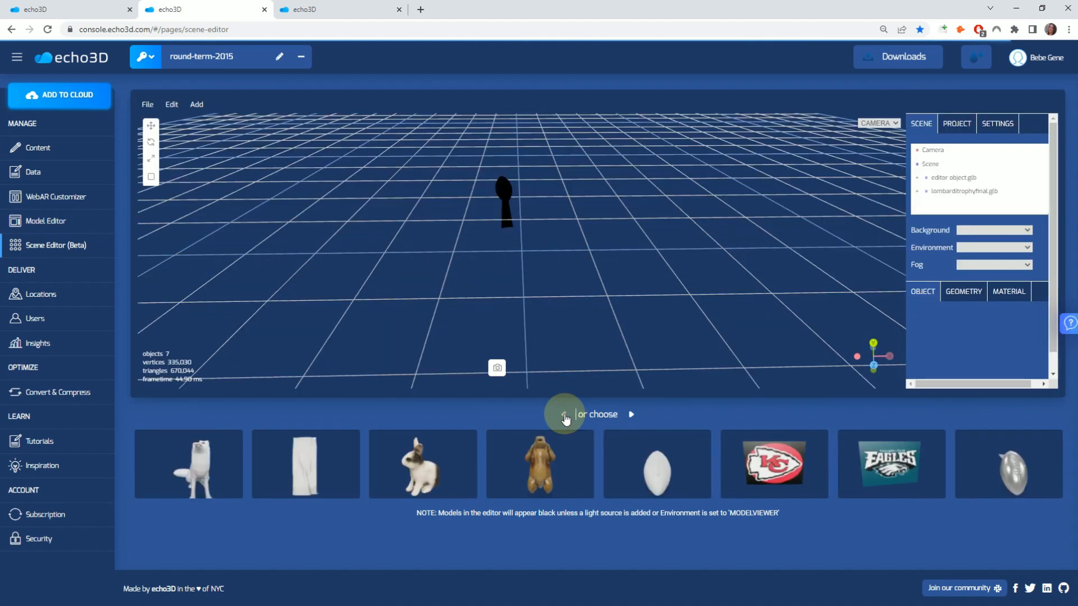
pyautogui.click(1009, 464)
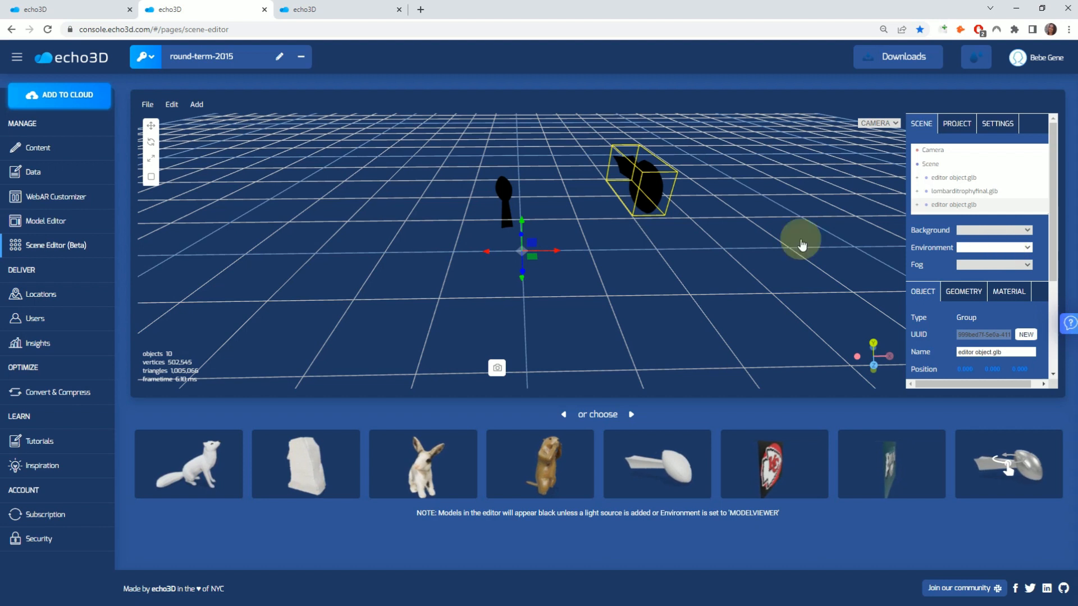
# Delete the old upright trophy's mesh_0 belonging to the first editor object.glb in the scene.
pyautogui.click(505, 198)
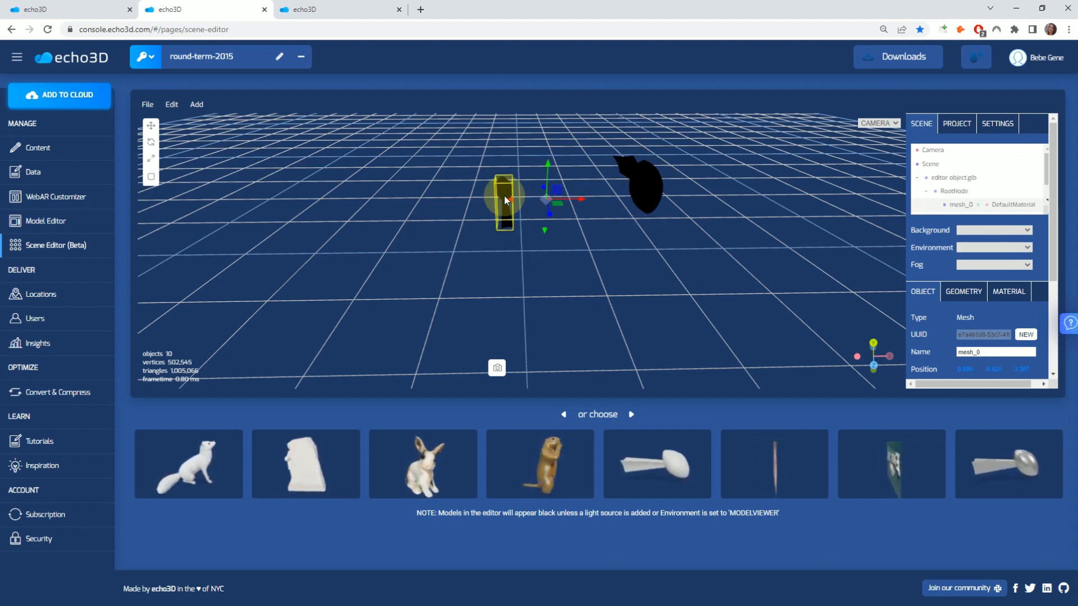
pyautogui.click(196, 105)
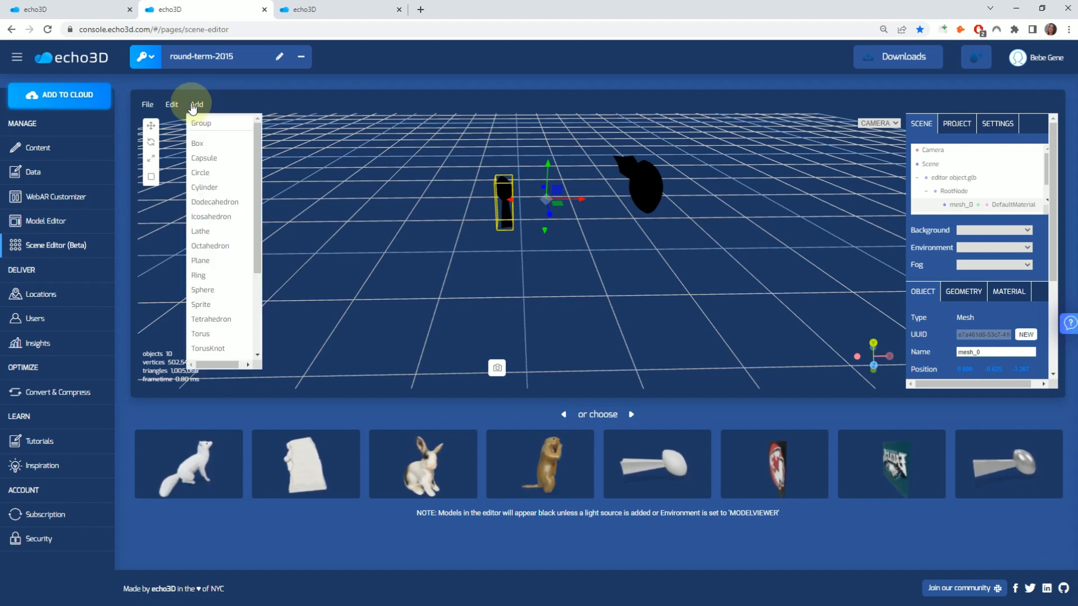
pyautogui.click(149, 105)
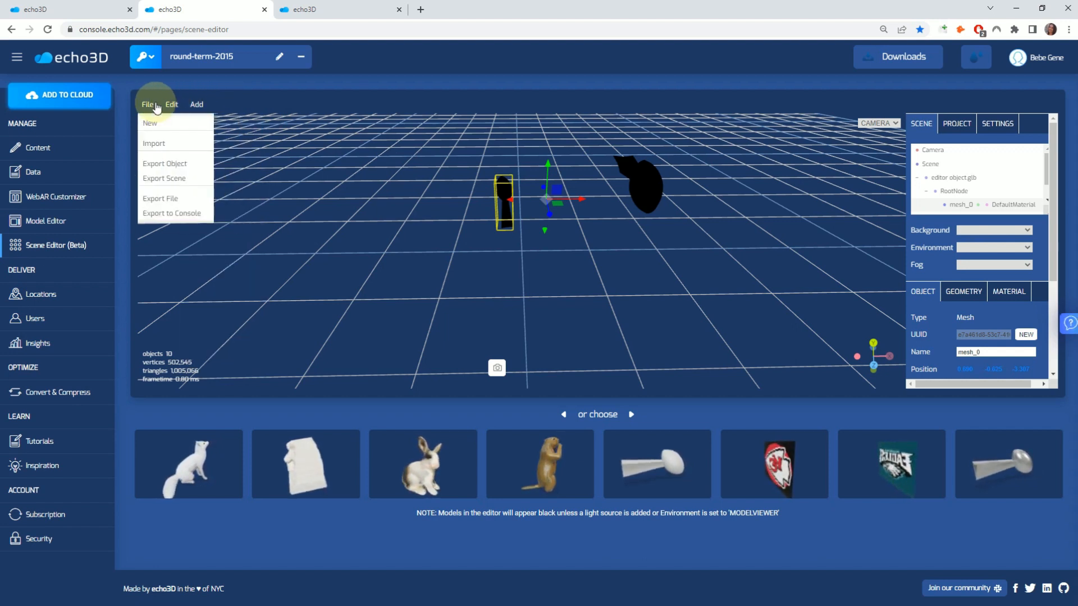
pyautogui.moveTo(169, 106)
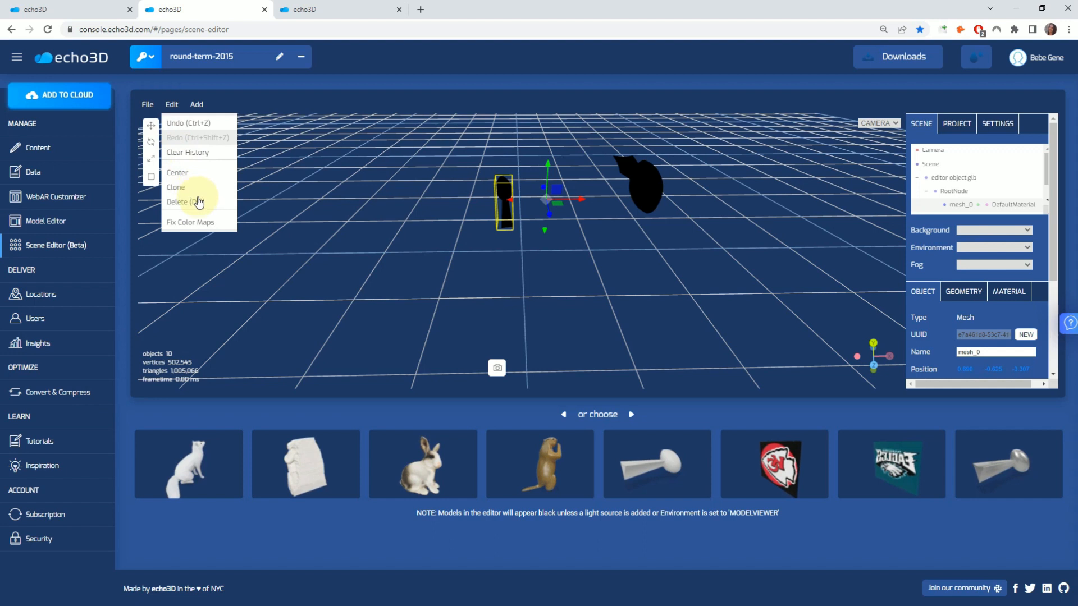
pyautogui.click(199, 202)
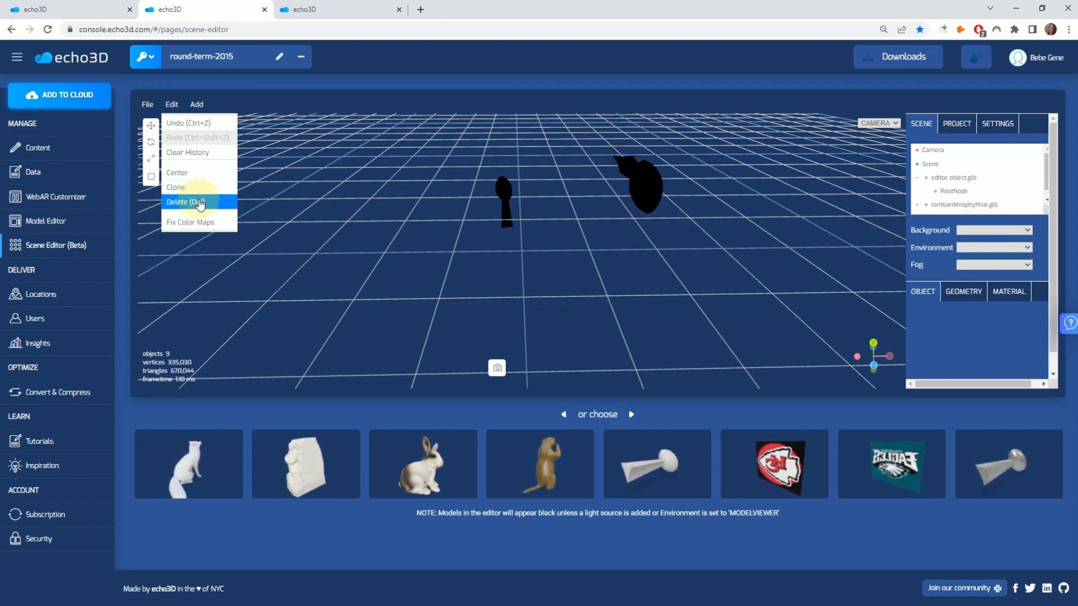
# Check which scene entry holds the remaining upright trophy and collapse the lombarditrophyfinal.glb group in the hierarchy.
pyautogui.click(509, 196)
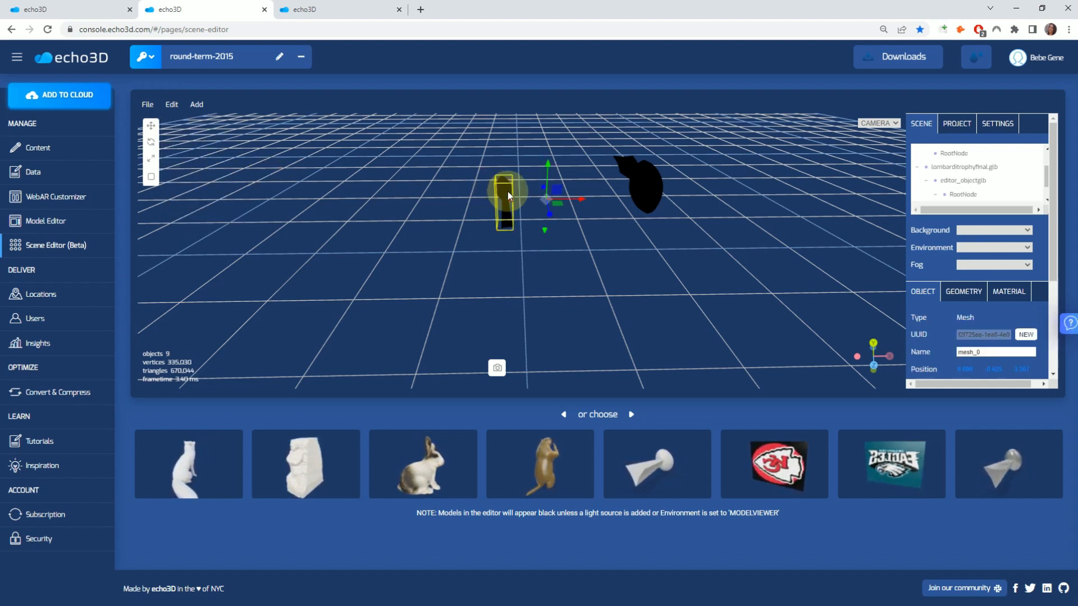
pyautogui.scroll(2, 971, 177)
pyautogui.click(966, 178)
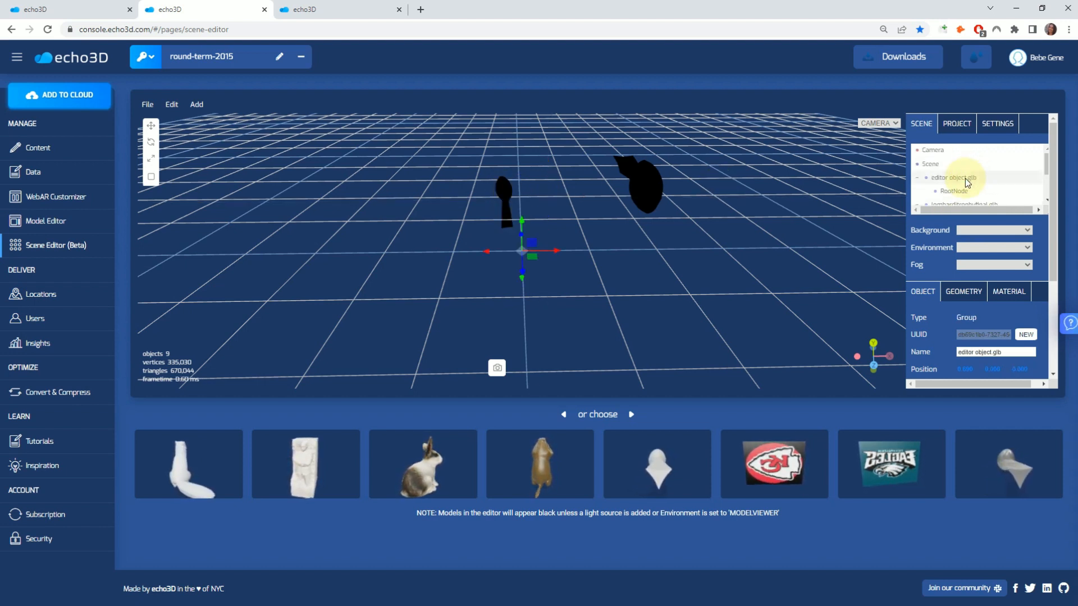
pyautogui.scroll(-2, 968, 185)
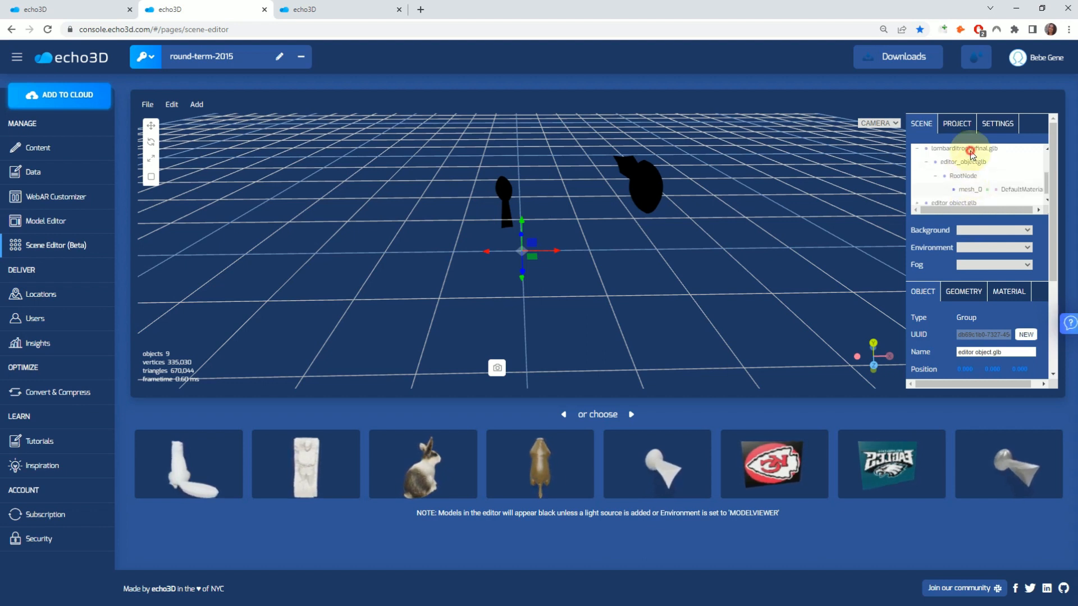
pyautogui.click(973, 154)
pyautogui.rightClick(968, 151)
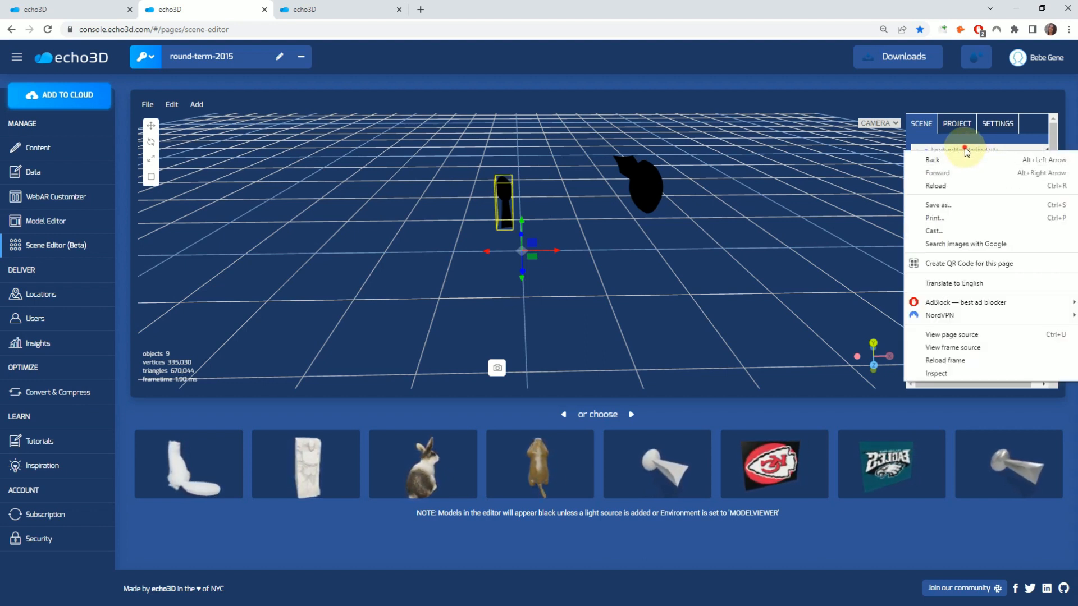
pyautogui.press('Escape')
pyautogui.click(916, 151)
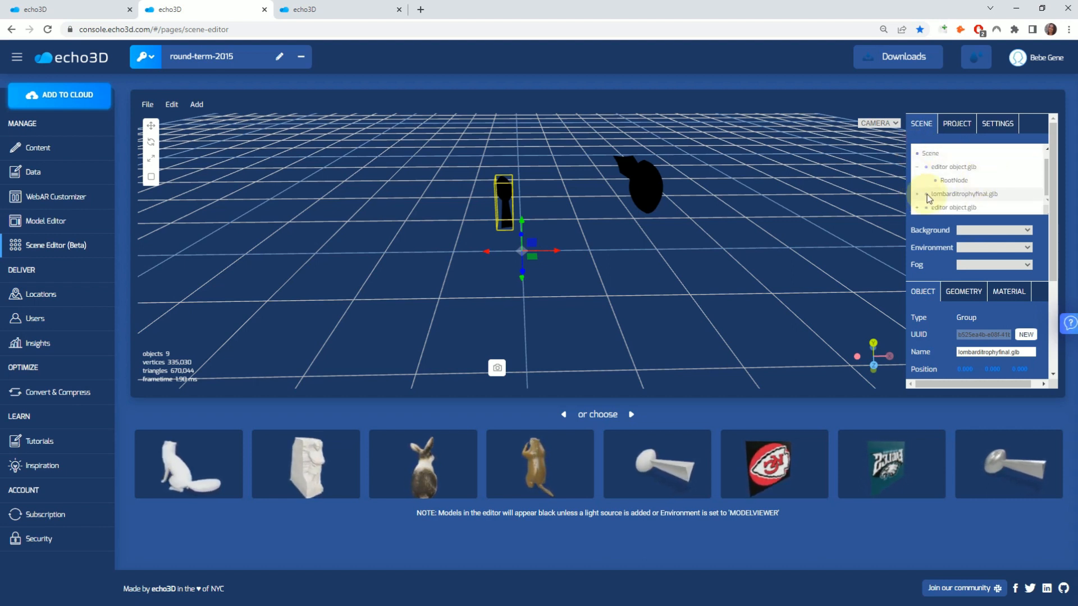
# Collapse the first editor object.glb group in the hierarchy and delete it from the scene.
pyautogui.click(947, 168)
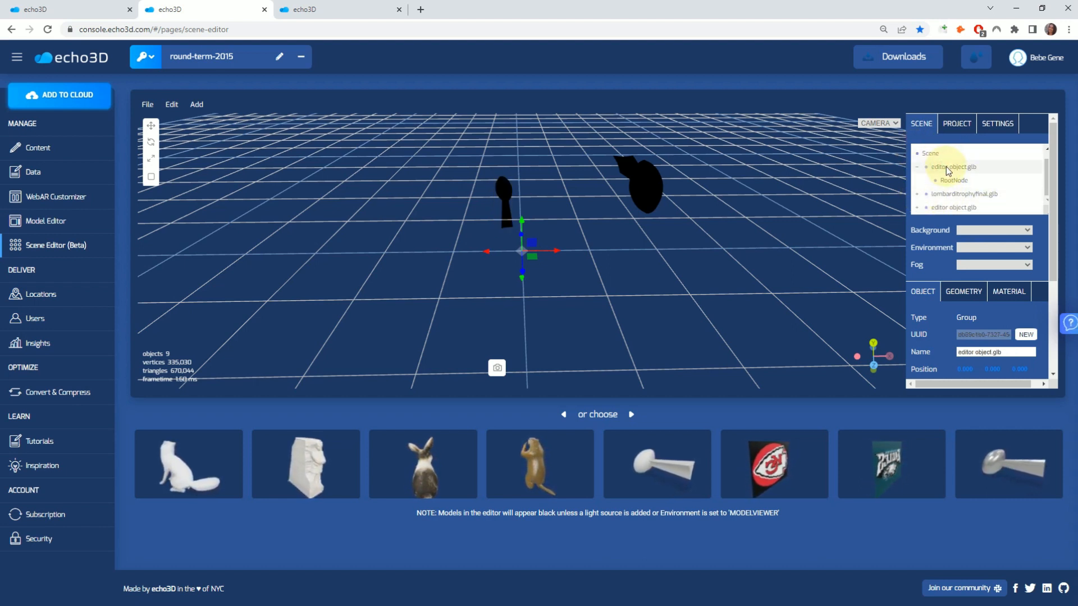
pyautogui.click(917, 168)
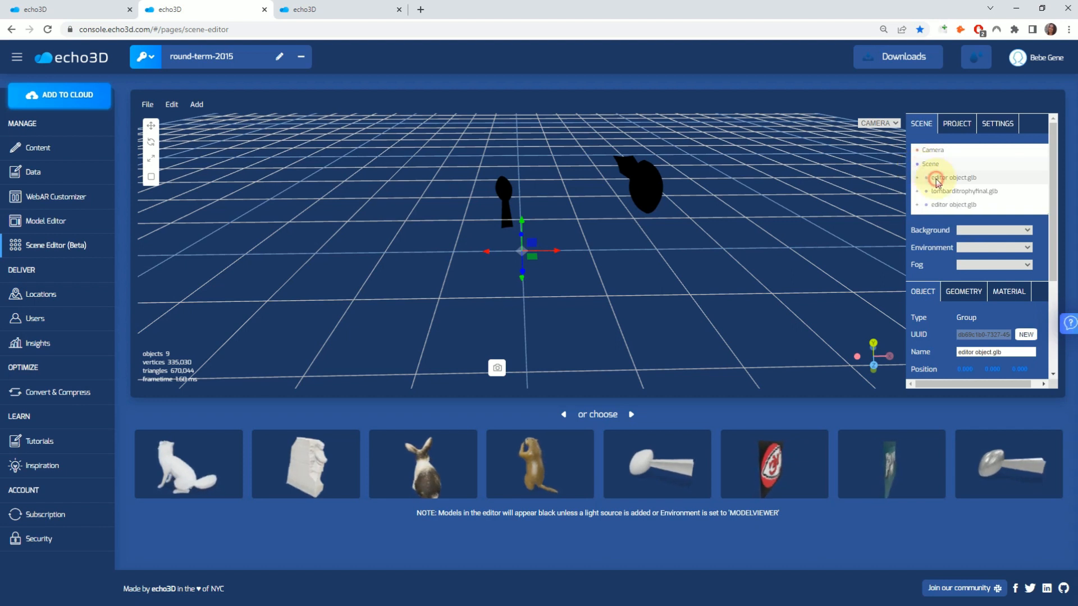
pyautogui.moveTo(172, 104)
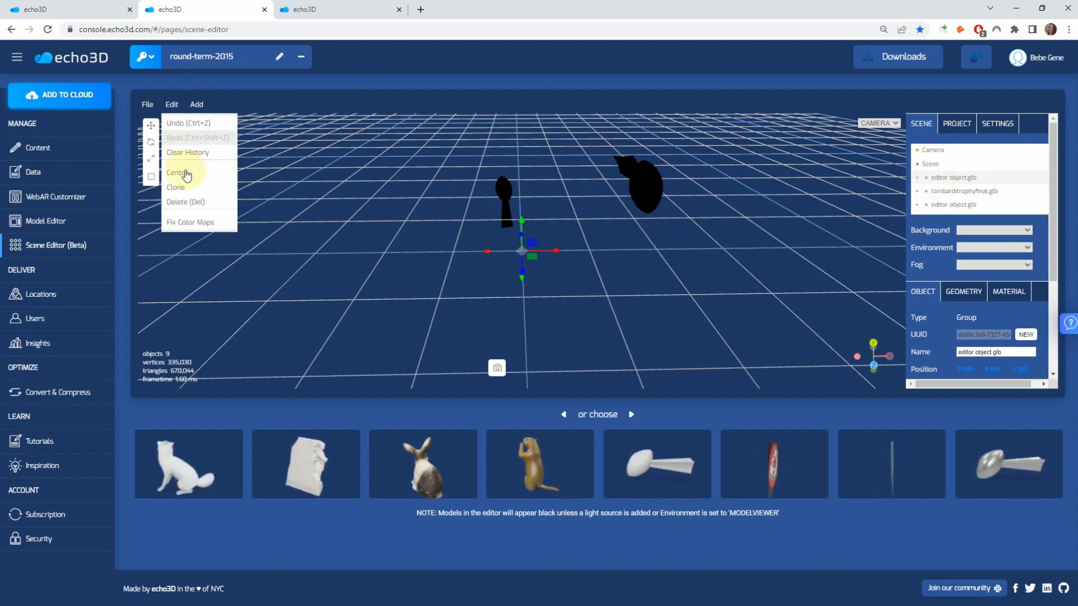
pyautogui.click(191, 202)
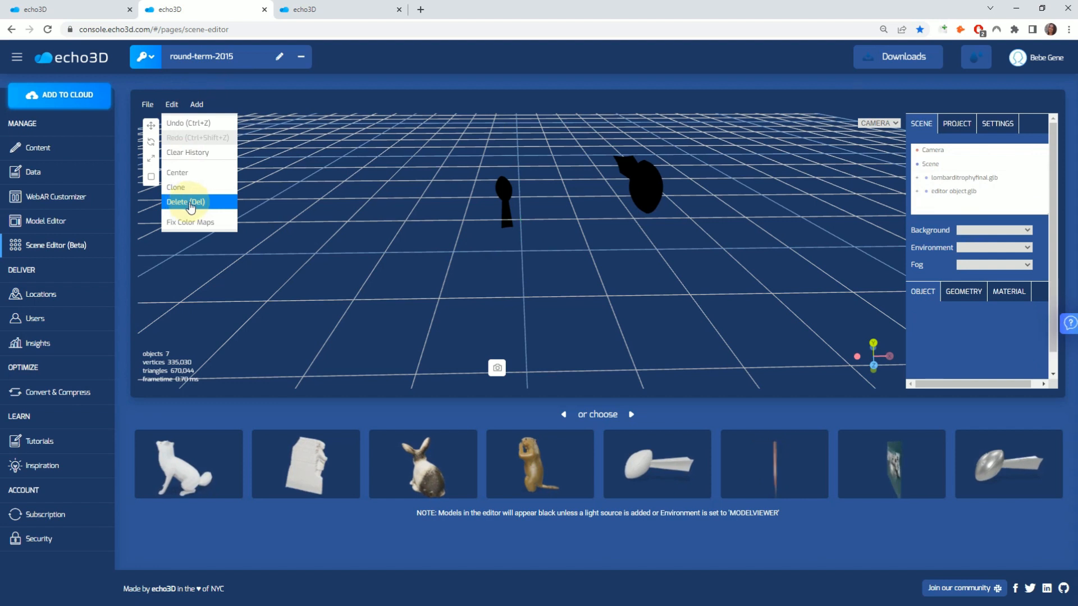
# Delete the lombarditrophyfinal.glb group from the scene.
pyautogui.click(953, 178)
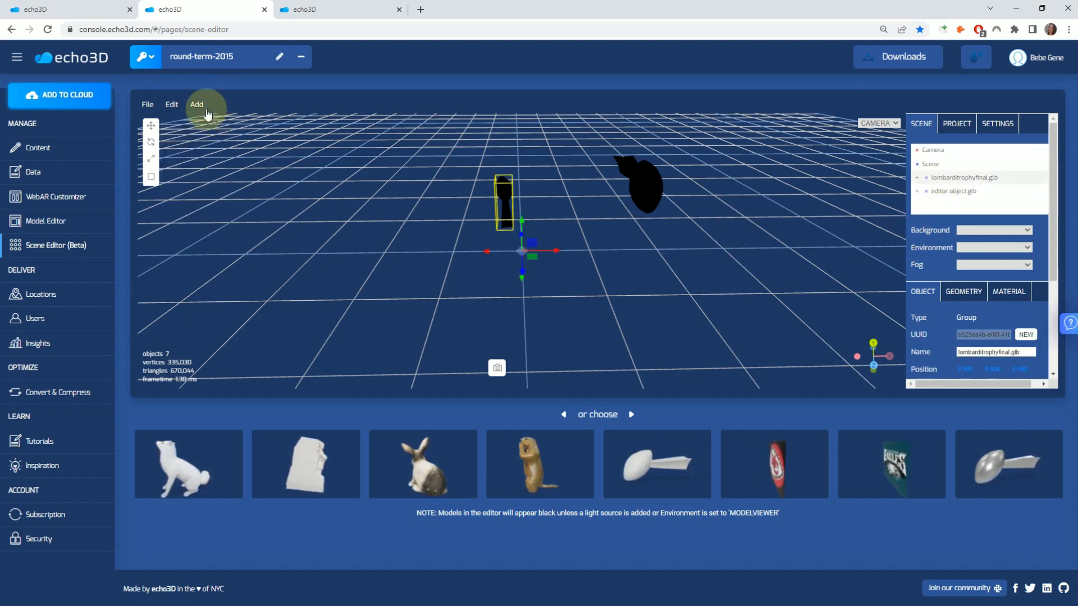
pyautogui.moveTo(172, 105)
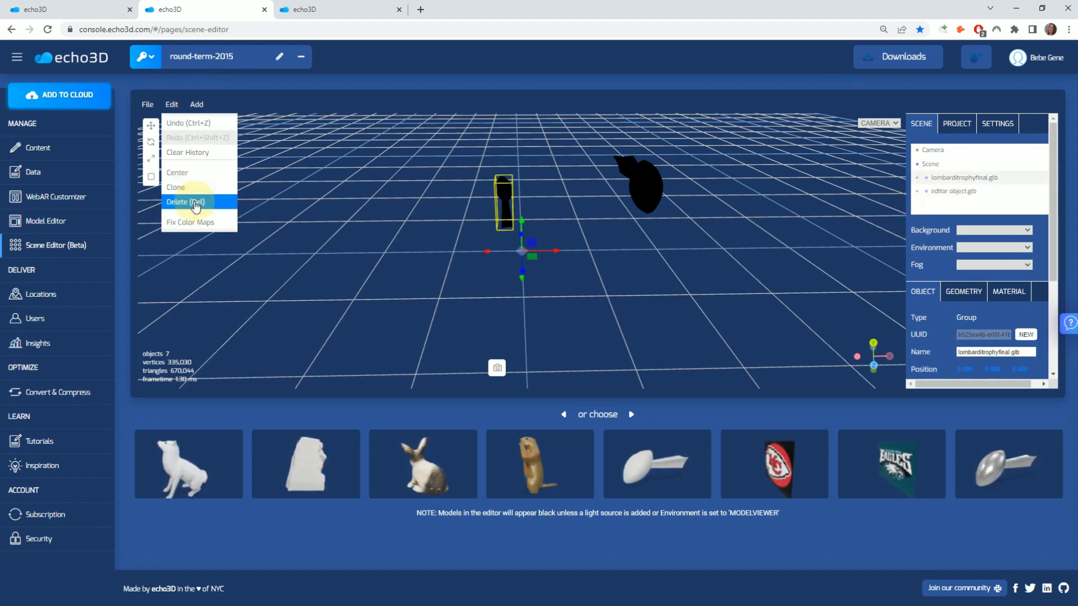
pyautogui.click(194, 203)
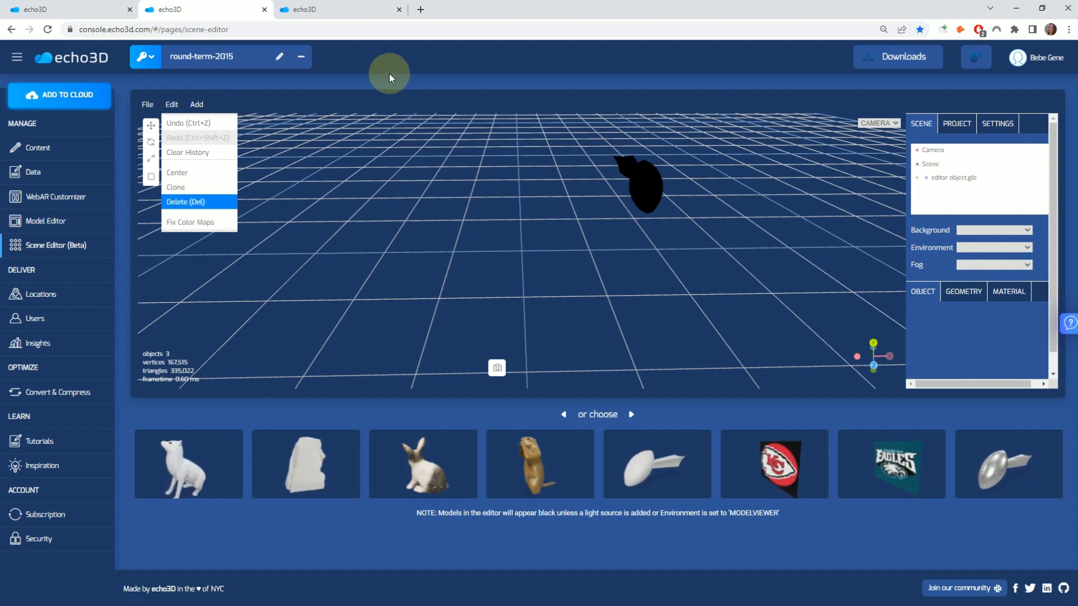
# Set the scene environment to MODELVIEWER and center the remaining trophy mesh.
pyautogui.click(645, 189)
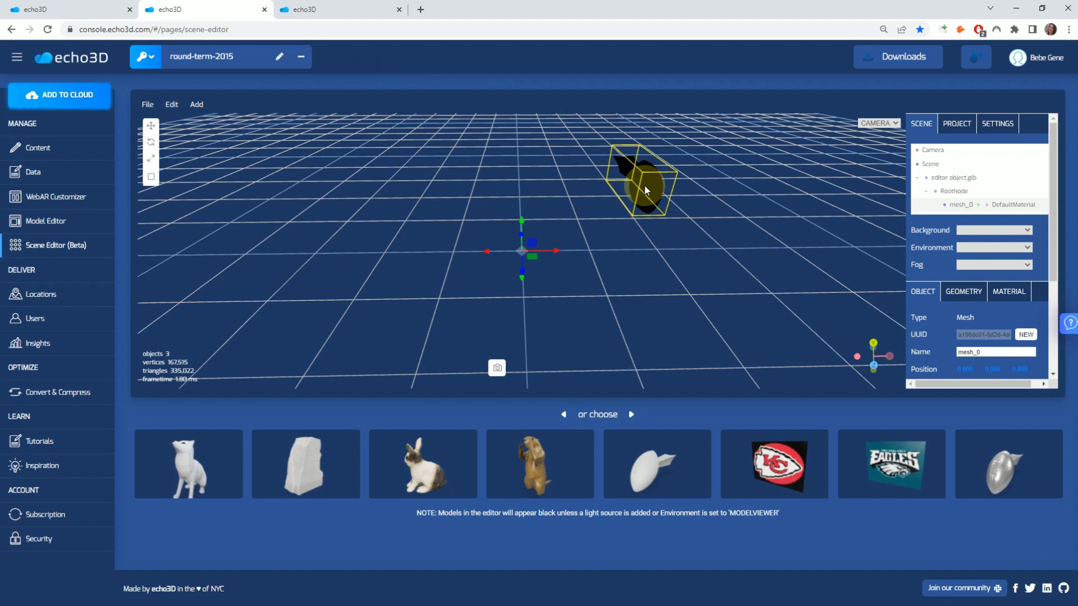
pyautogui.click(1017, 247)
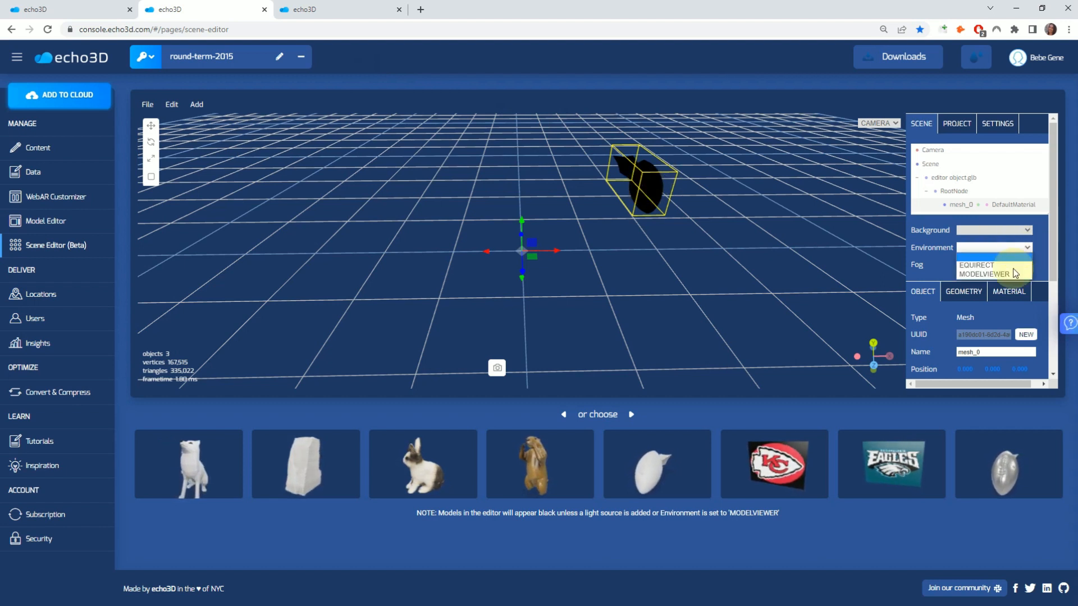
pyautogui.click(1011, 274)
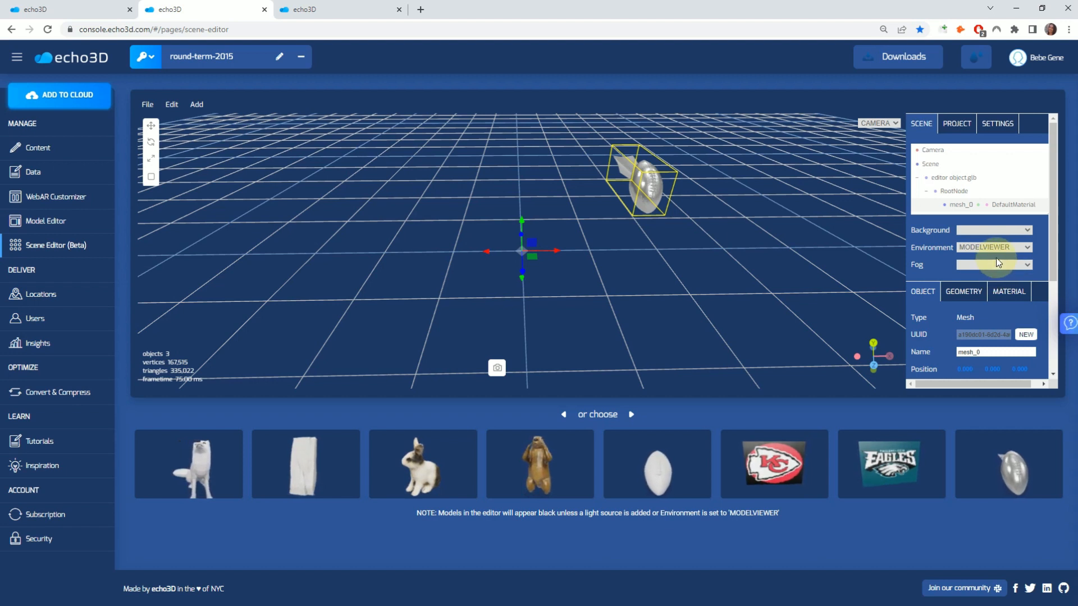
pyautogui.moveTo(172, 104)
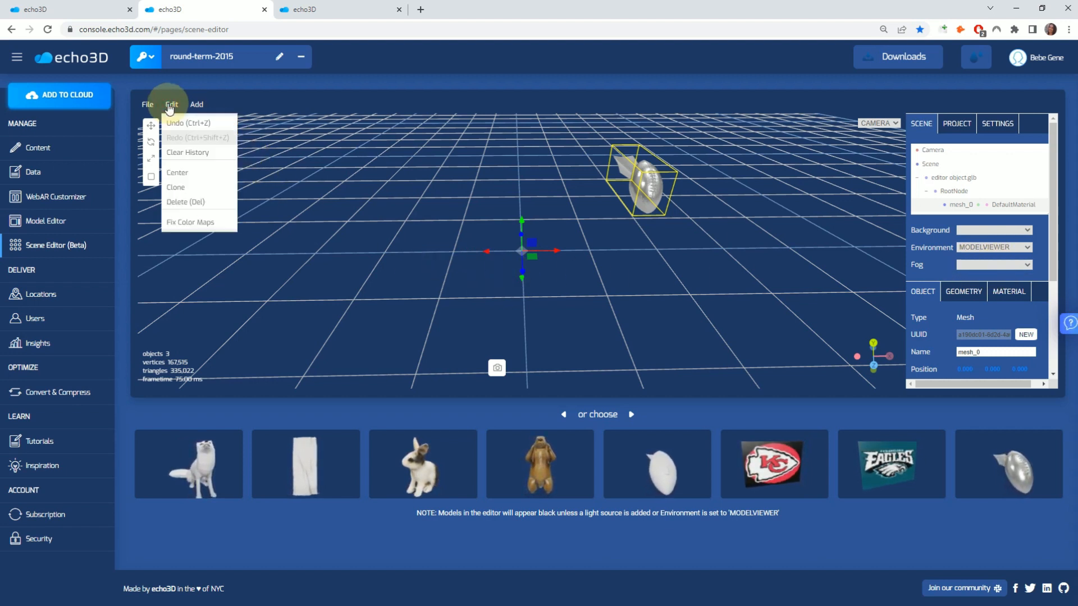
pyautogui.click(183, 174)
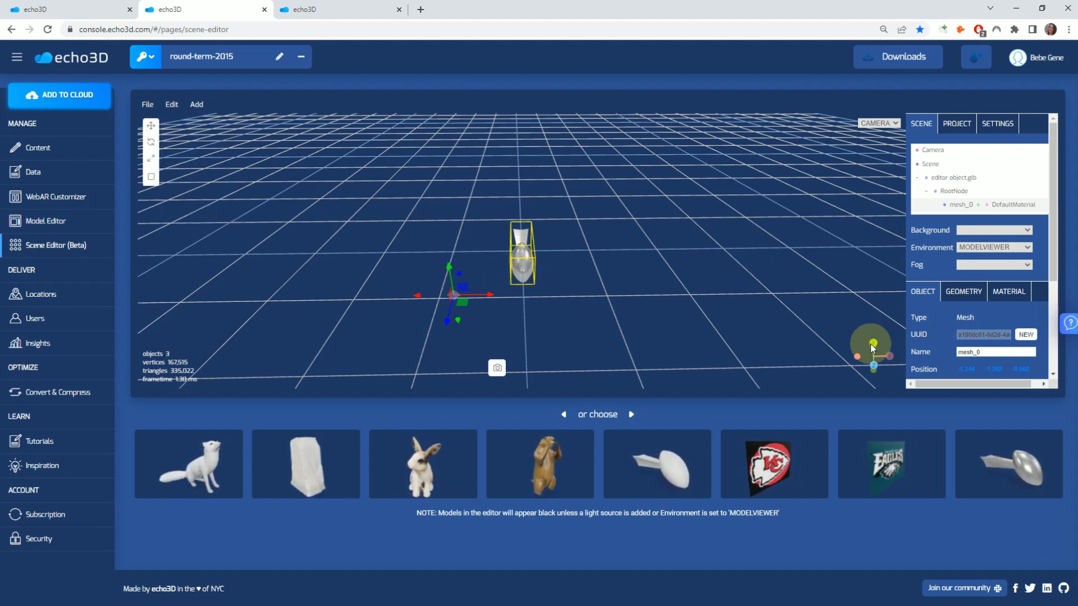
# Rotate the trophy mesh until it stands upright with the football on top, checking it from the side.
pyautogui.press('e')
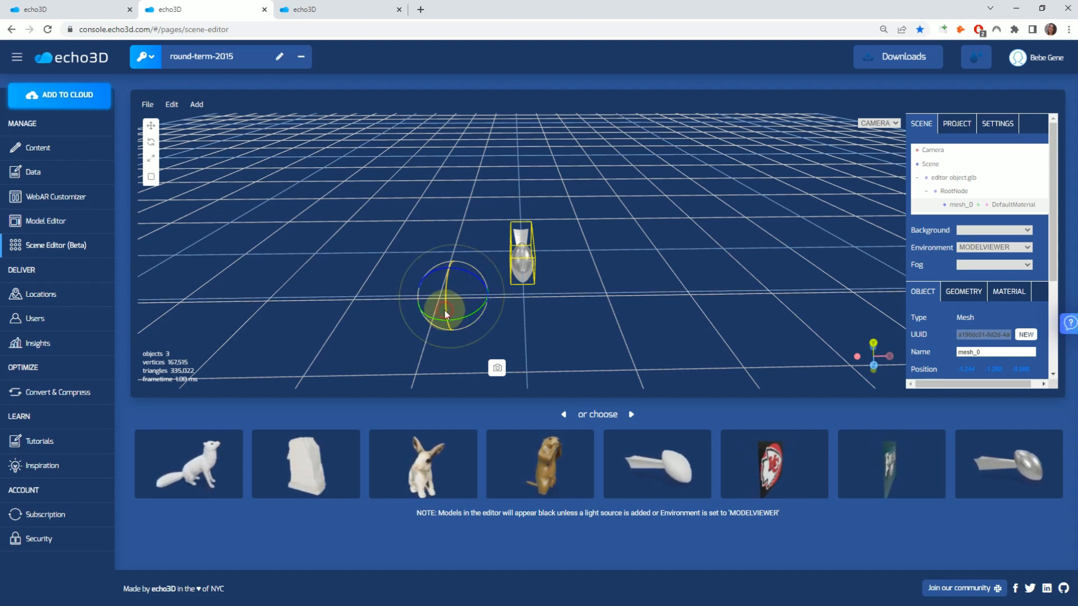
pyautogui.moveTo(443, 283)
pyautogui.mouseDown()
pyautogui.moveTo(442, 262)
pyautogui.moveTo(443, 284)
pyautogui.mouseUp()
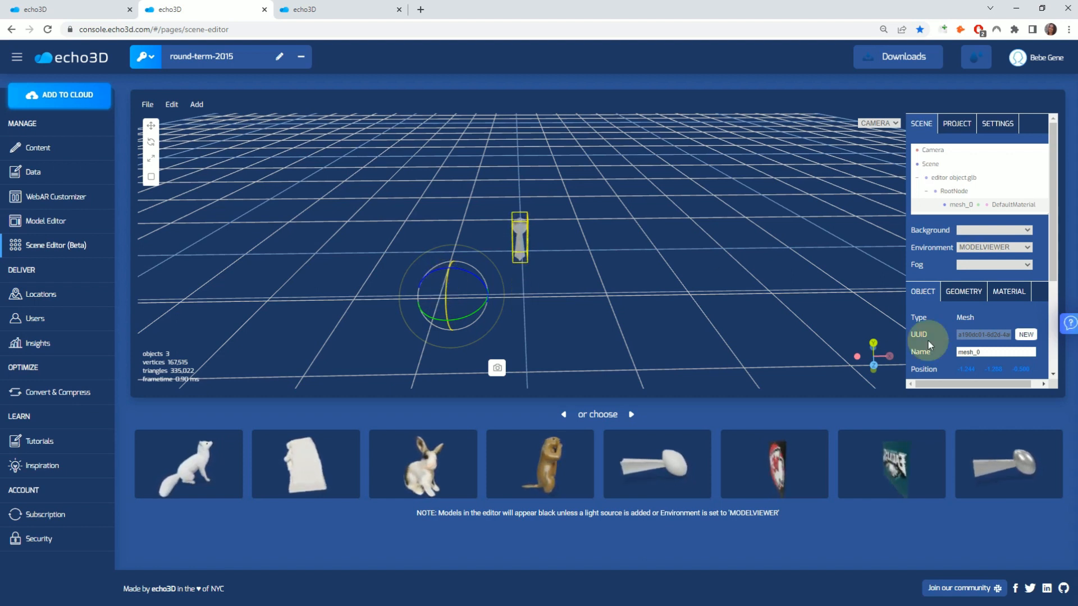
pyautogui.click(855, 360)
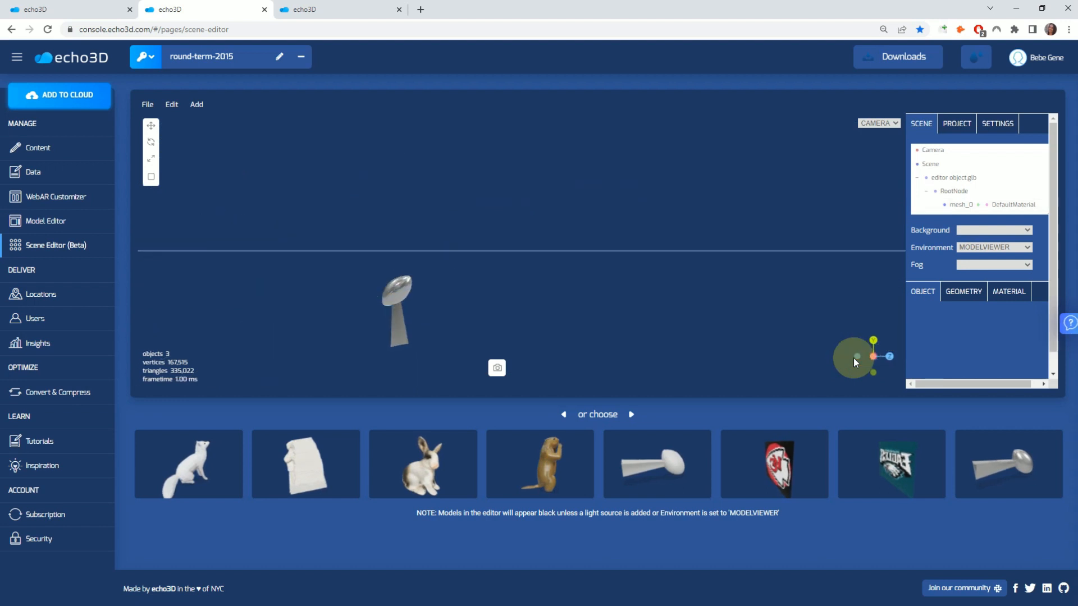
# Select the trophy mesh in the side view and move it up and back from its current position.
pyautogui.click(402, 302)
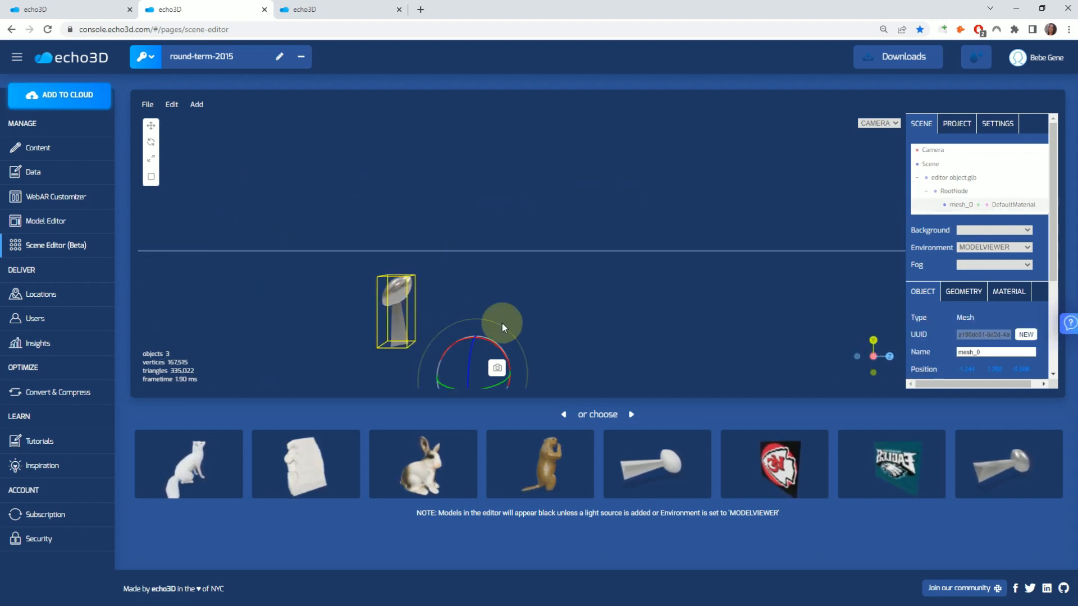
pyautogui.press('w')
pyautogui.moveTo(485, 336); pyautogui.dragTo(450, 257)
# Check the trophy mesh from the front and from above, and center it in the scene.
pyautogui.press('e')
pyautogui.click(890, 356)
pyautogui.click(873, 341)
pyautogui.click(468, 278)
pyautogui.press('w')
pyautogui.moveTo(171, 104)
pyautogui.click(191, 174)
# Raise the trophy mesh slightly and re-center it on the grid.
pyautogui.moveTo(515, 197); pyautogui.dragTo(515, 185)
pyautogui.press('e')
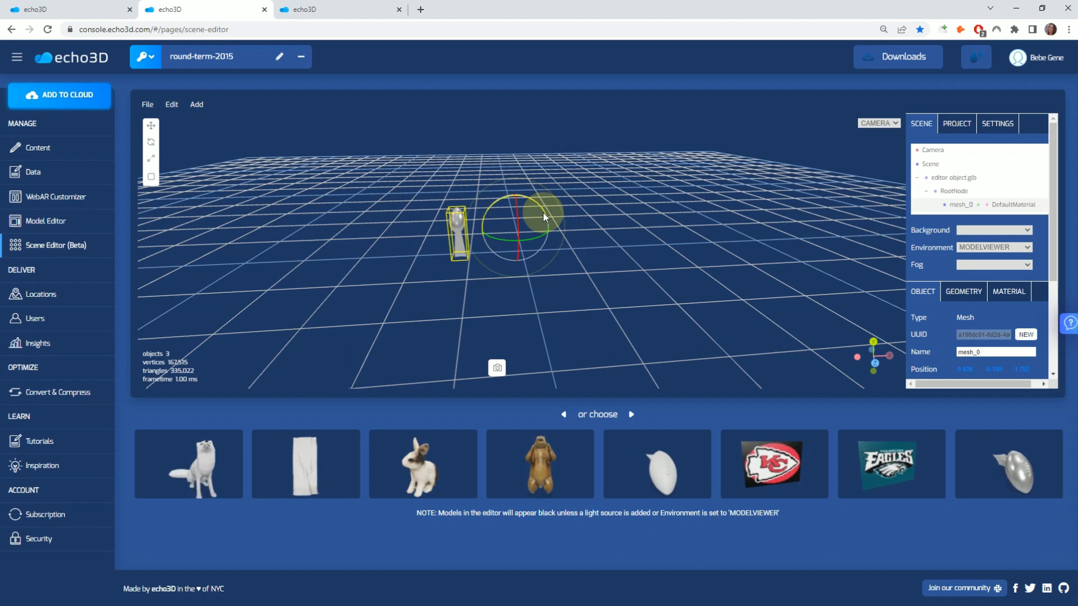
pyautogui.moveTo(616, 268); pyautogui.dragTo(532, 253)
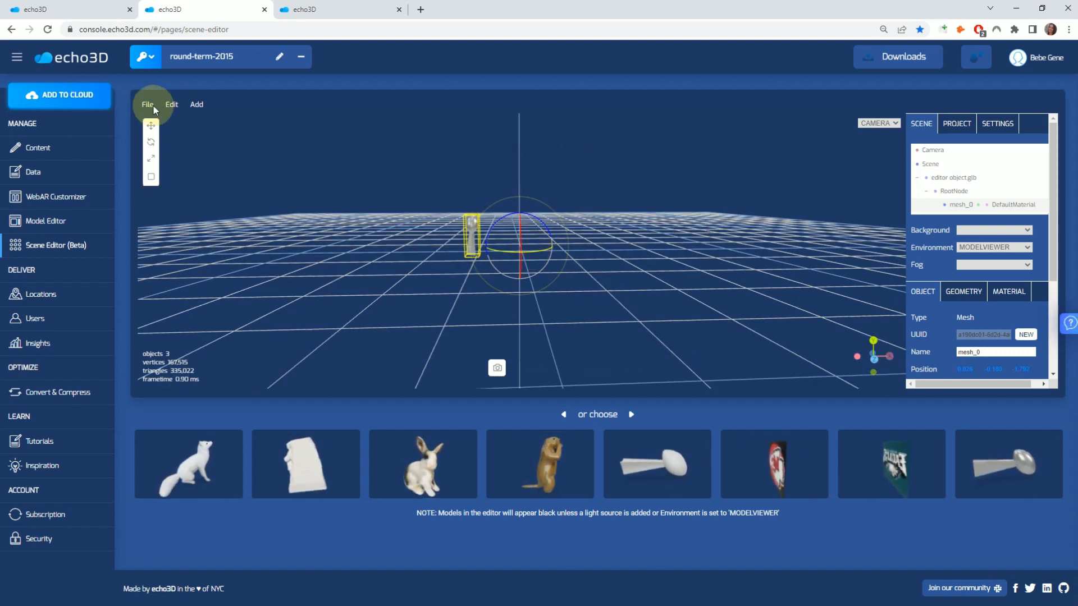
pyautogui.moveTo(171, 104)
pyautogui.click(194, 168)
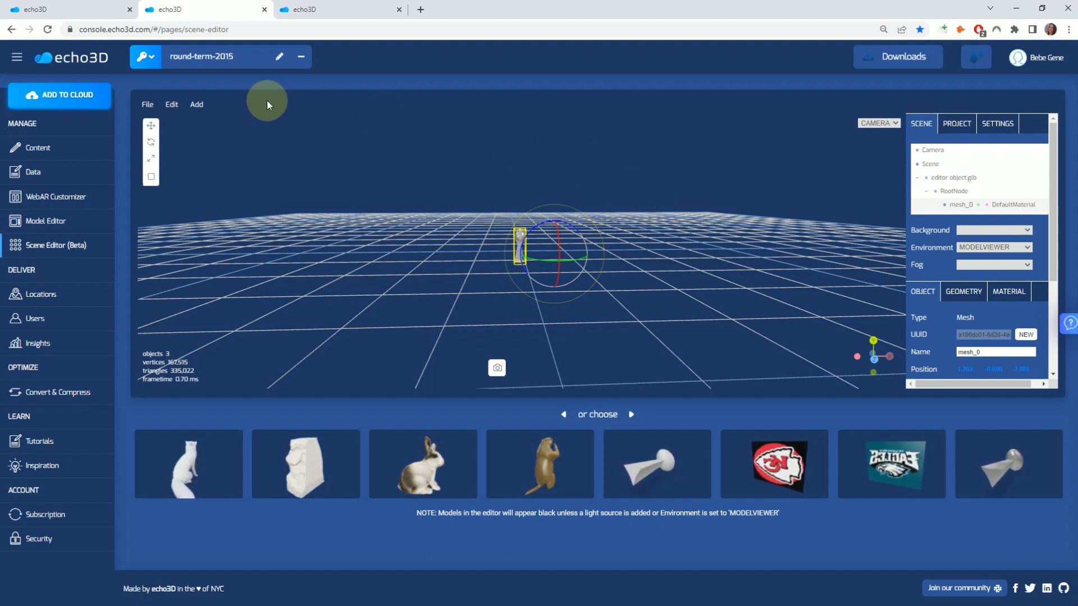
# Export the trophy scene to the echo3D console and dismiss the export notices.
pyautogui.click(146, 107)
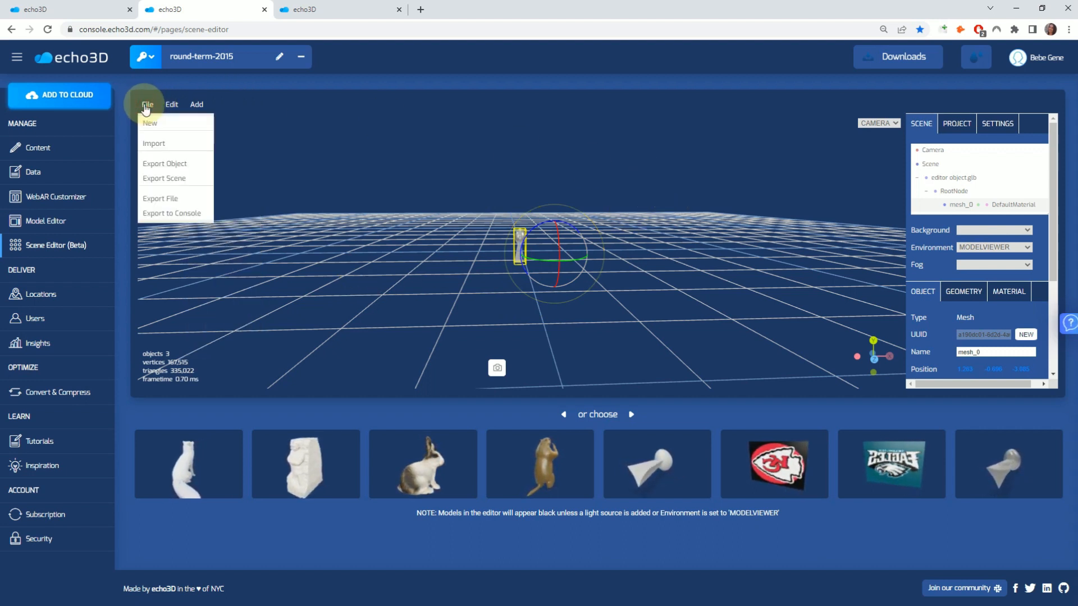
pyautogui.click(175, 214)
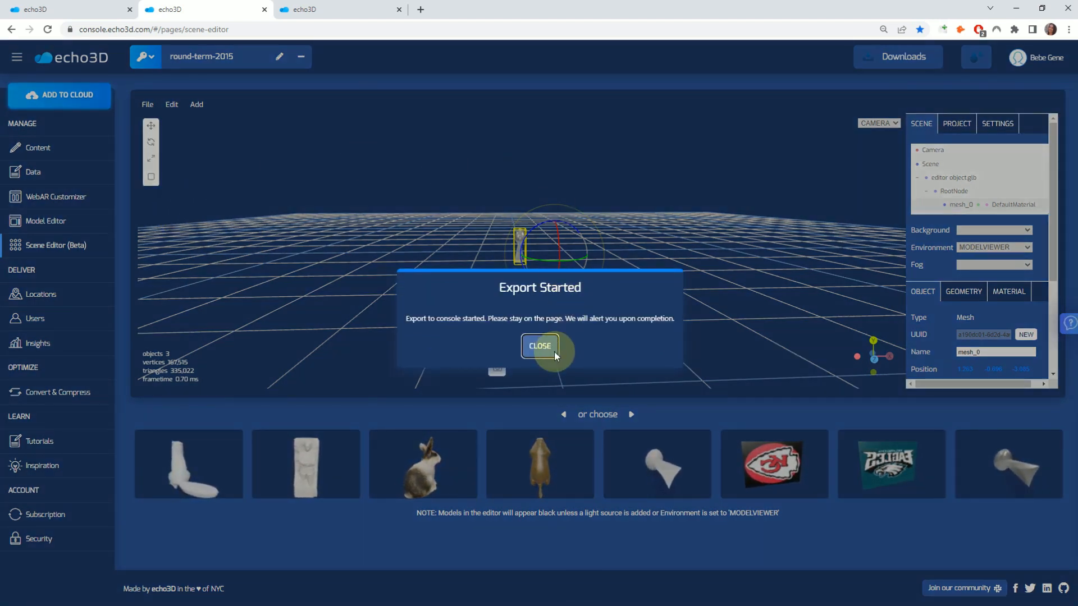
pyautogui.click(539, 346)
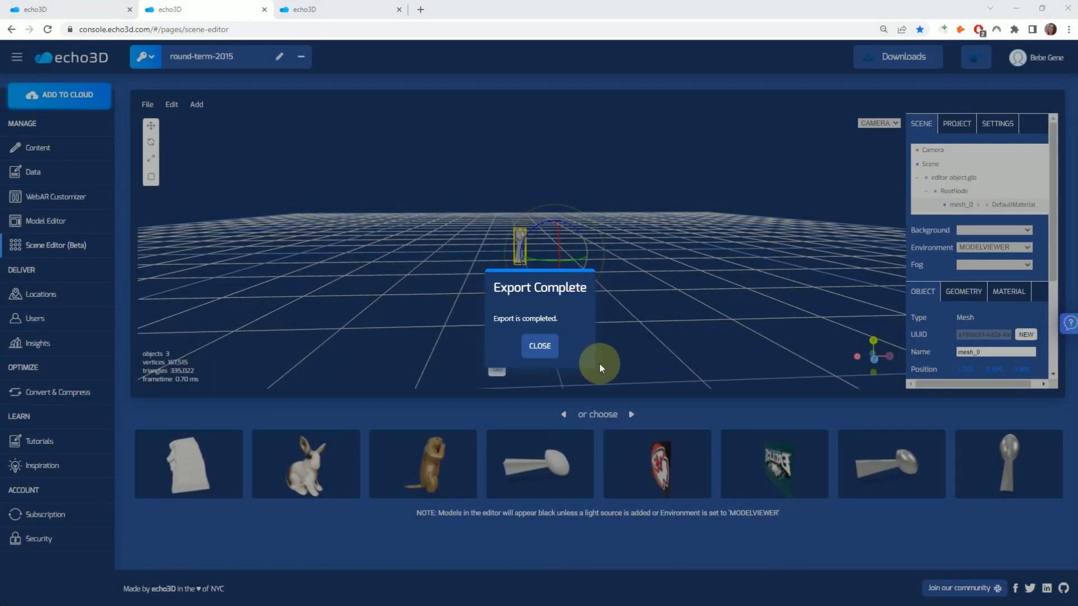
pyautogui.click(540, 347)
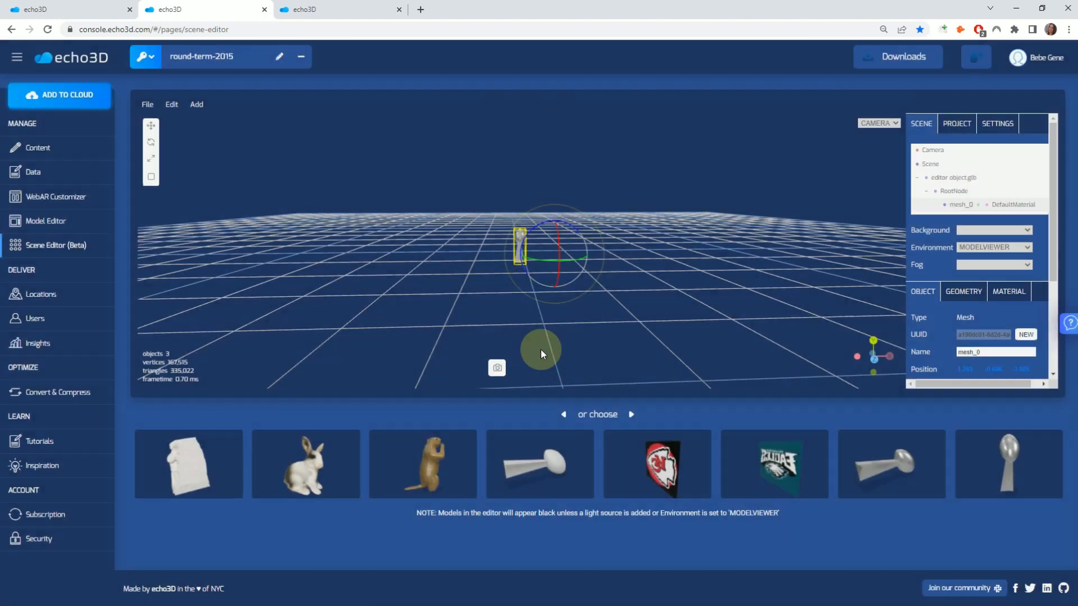
# Reload the project's content library and inspect the exported model.glb trophy on its last page.
pyautogui.click(31, 150)
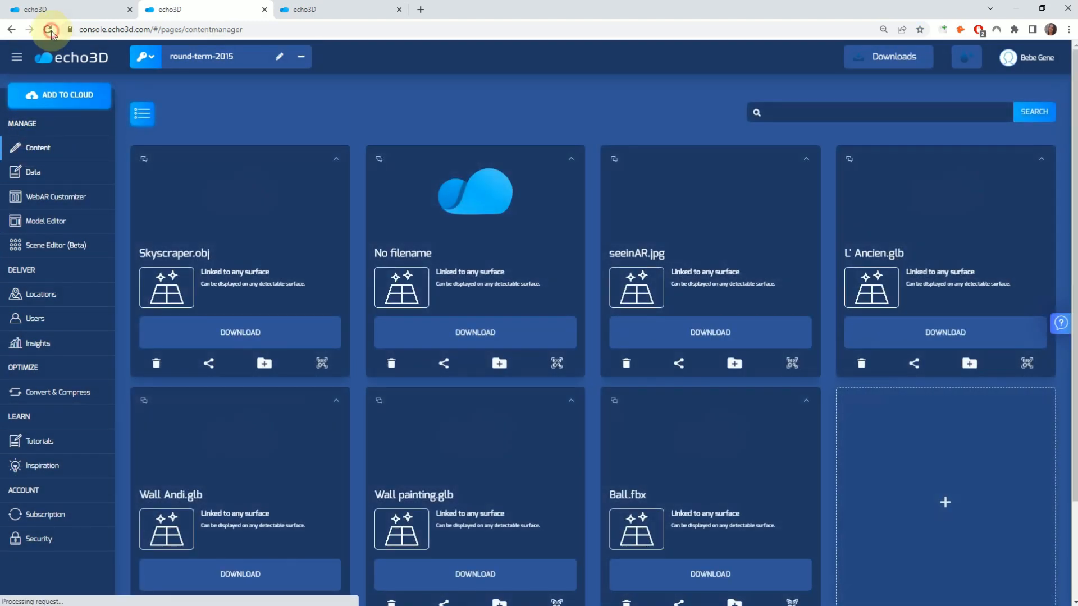
pyautogui.click(49, 31)
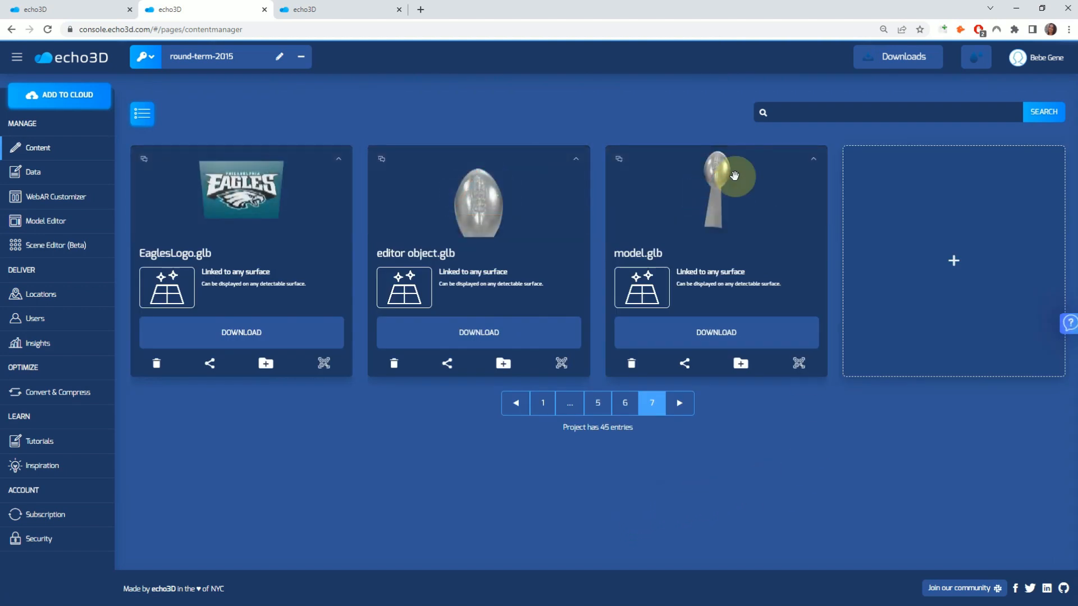
pyautogui.click(705, 199)
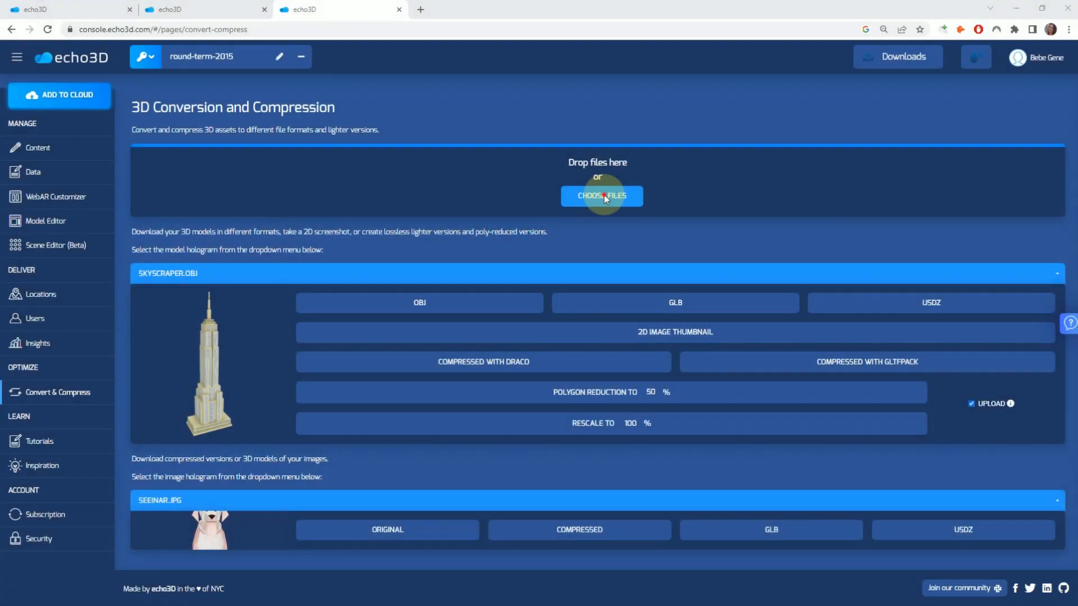
# Load the ChiefsLogo image from the SuperBowl folder into the conversion tool and convert it to GLB.
pyautogui.click(604, 194)
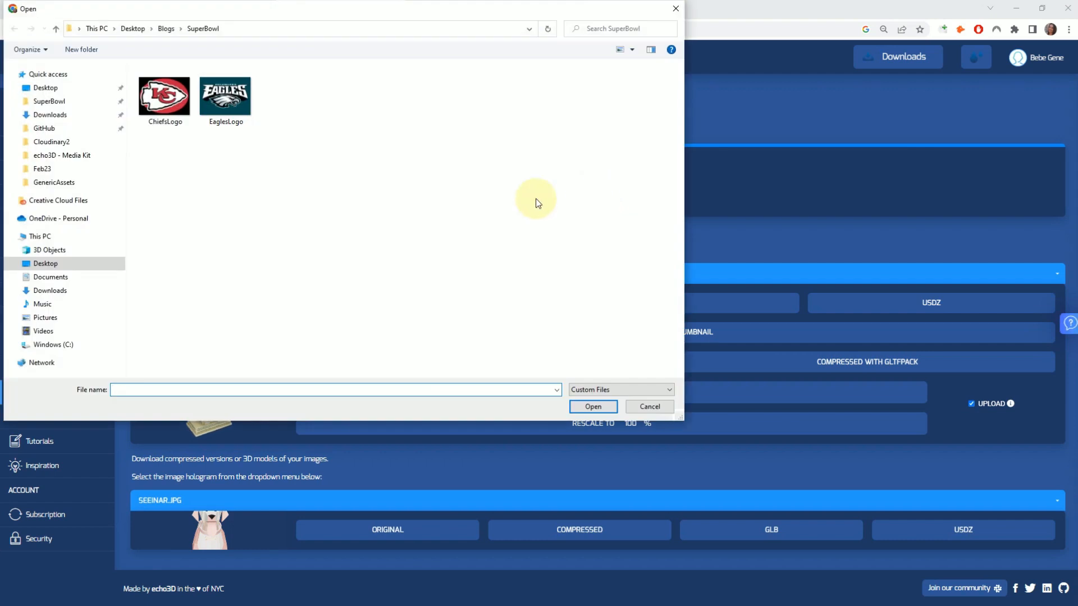
pyautogui.click(165, 95)
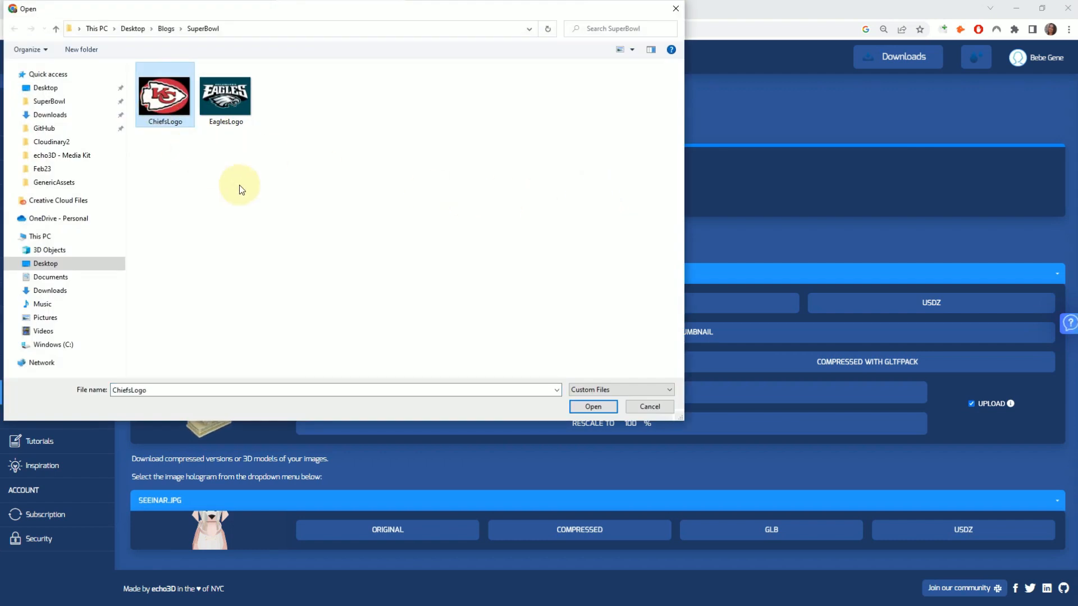
pyautogui.click(594, 406)
pyautogui.click(629, 189)
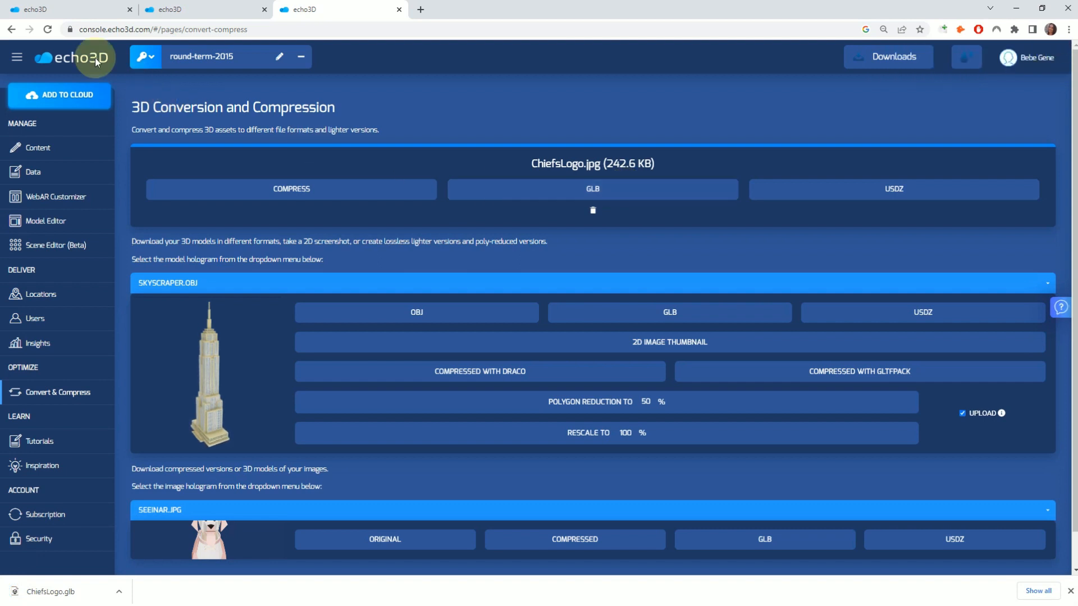
# Reload the conversion page, load the EaglesLogo image and convert it to GLB.
pyautogui.click(47, 30)
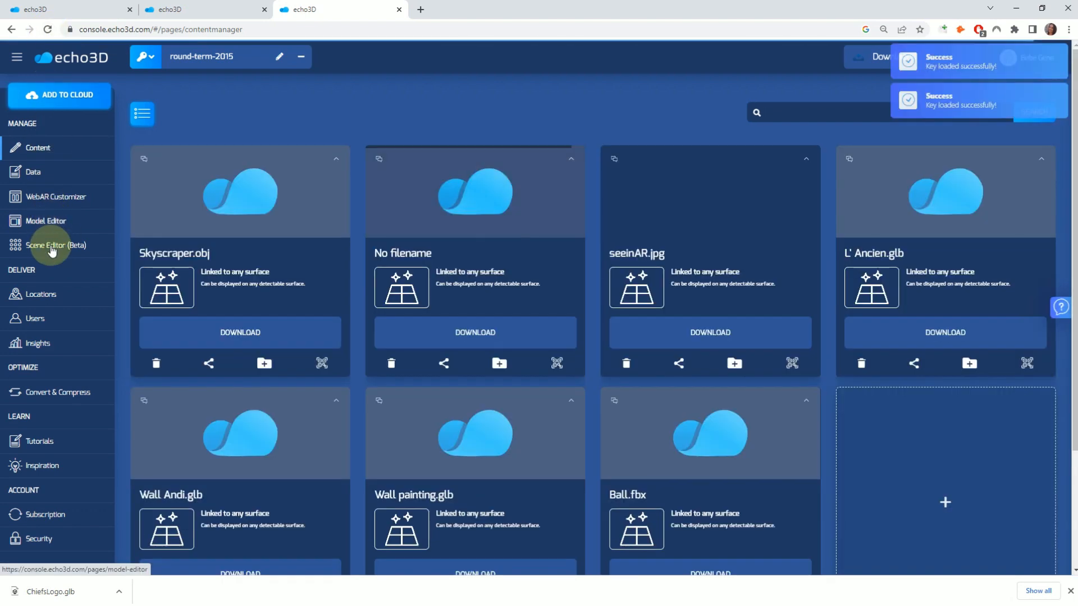
pyautogui.click(54, 393)
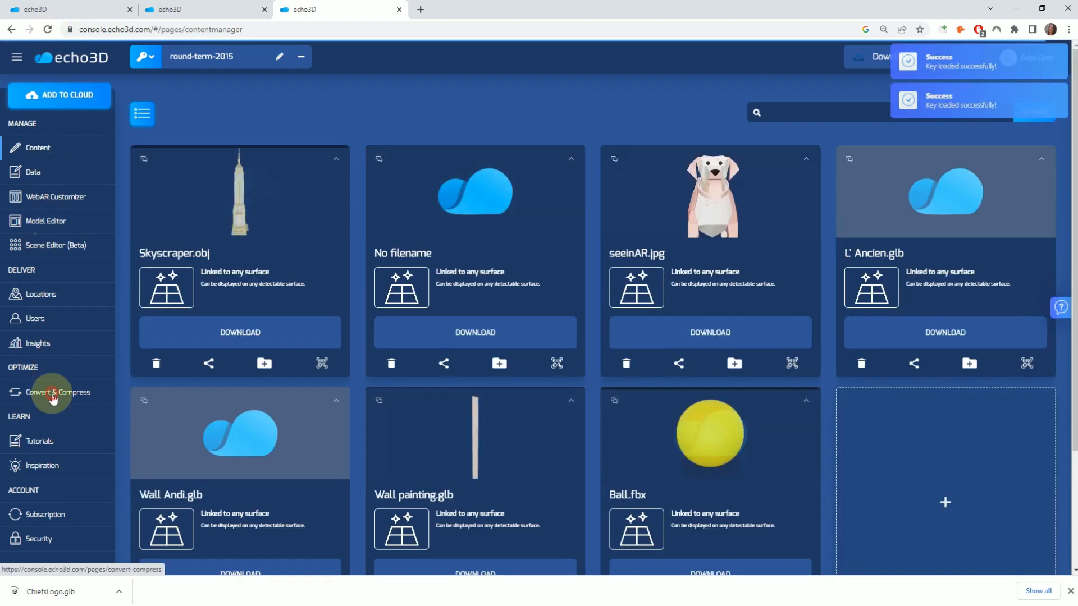
pyautogui.click(605, 196)
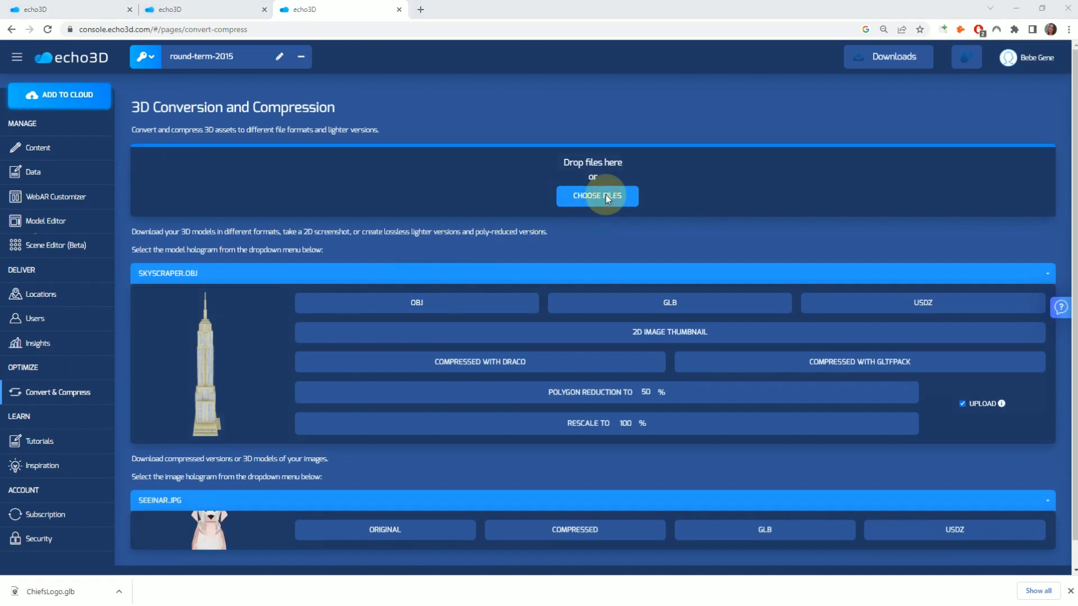
pyautogui.click(225, 96)
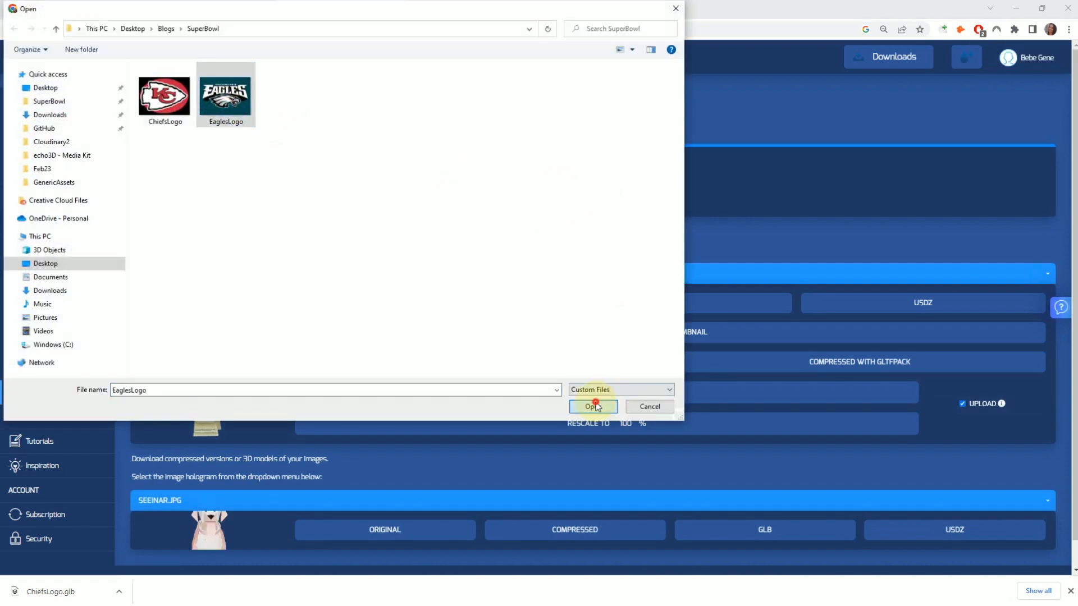
pyautogui.click(593, 407)
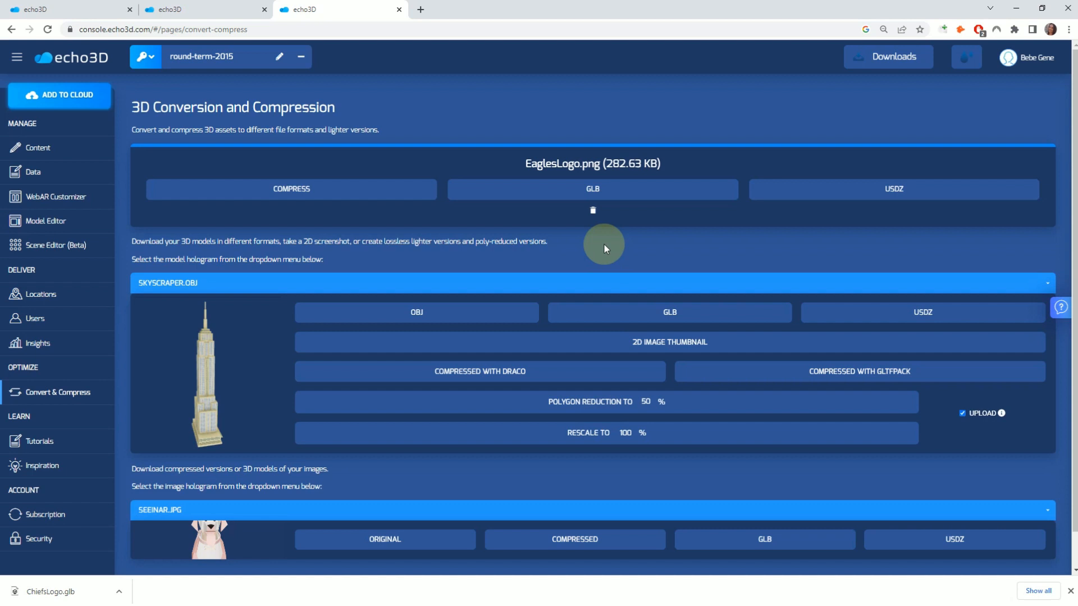
pyautogui.click(616, 180)
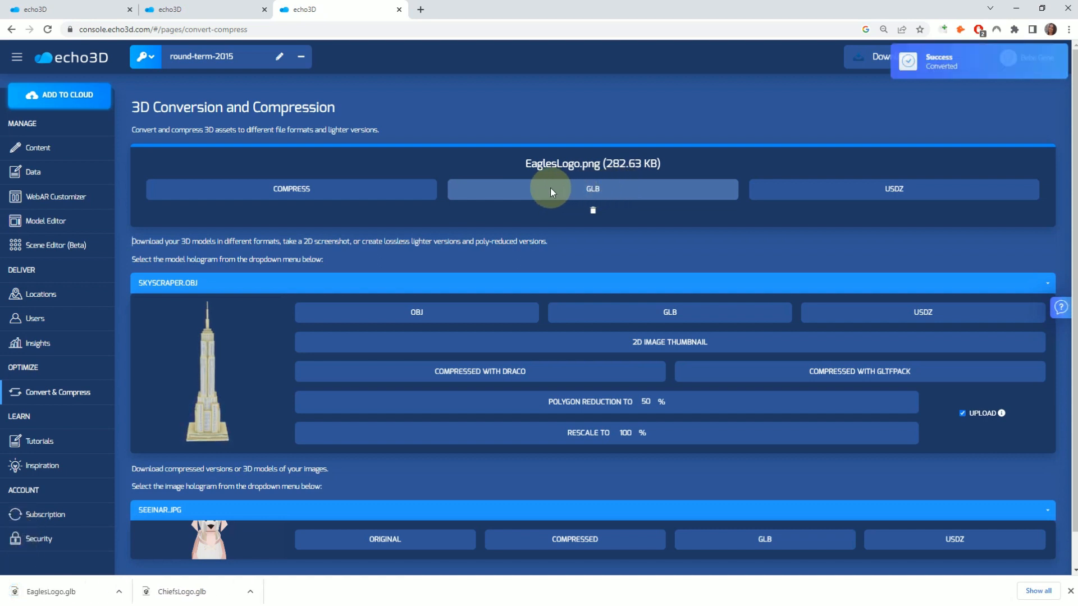
# Upload a converted logo file as a new hologram in the content library and advance through the target setup.
pyautogui.click(48, 151)
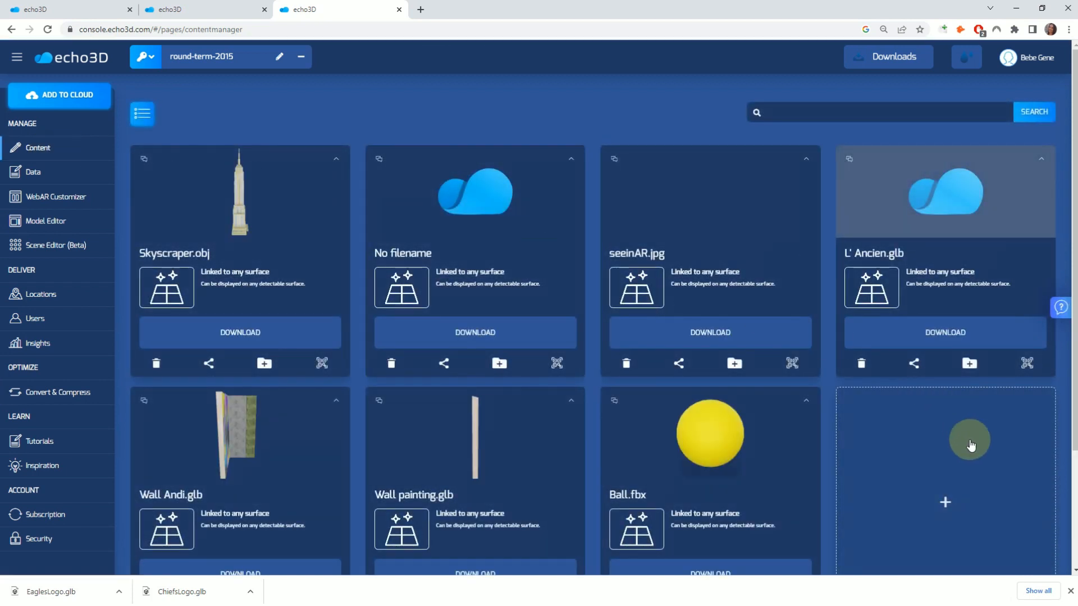
pyautogui.scroll(-2, 957, 491)
pyautogui.click(941, 390)
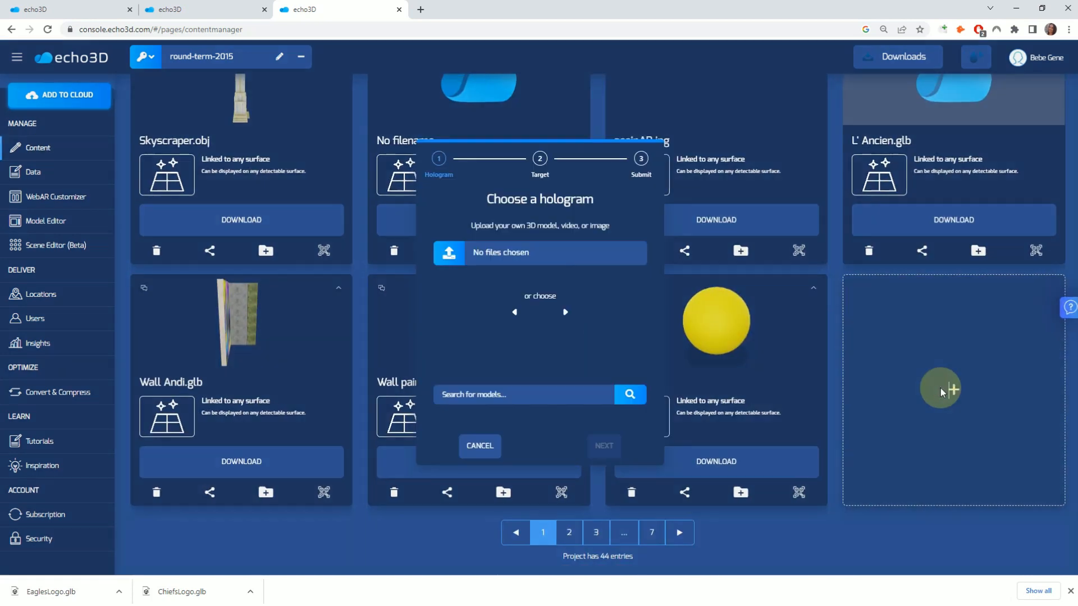
pyautogui.click(510, 261)
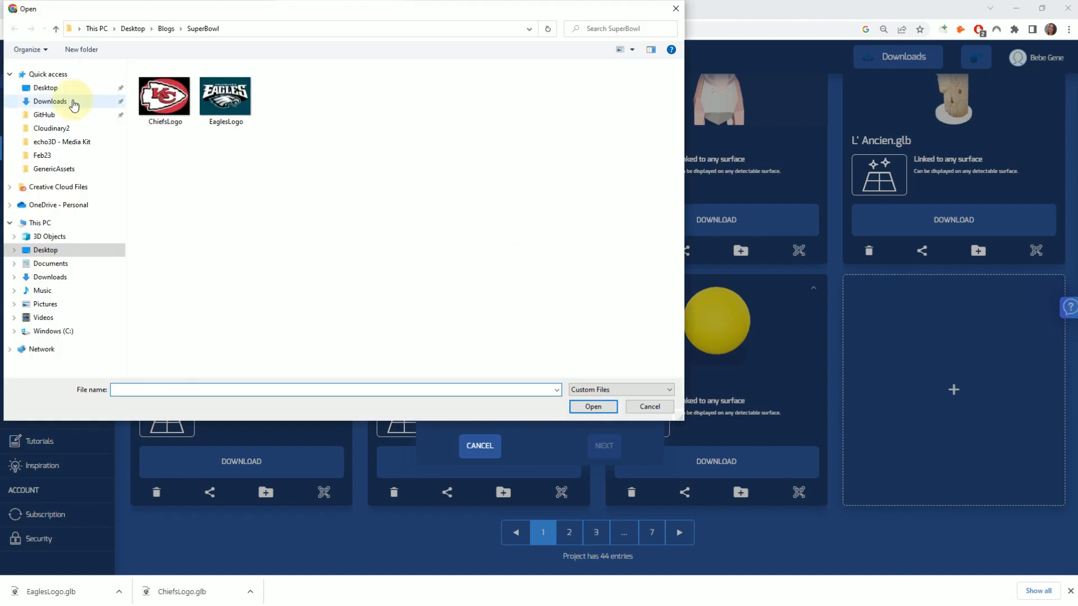
pyautogui.doubleClick(164, 92)
pyautogui.click(602, 448)
pyautogui.click(600, 446)
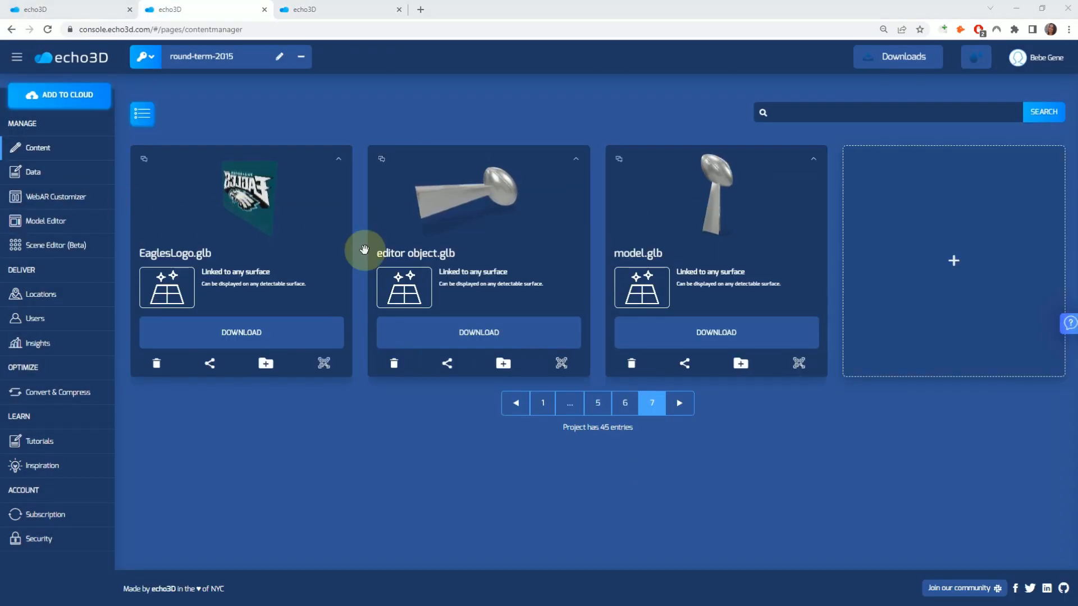
# Return to the Scene Editor, show the newest models and add the exported model.glb trophy to the scene.
pyautogui.click(48, 253)
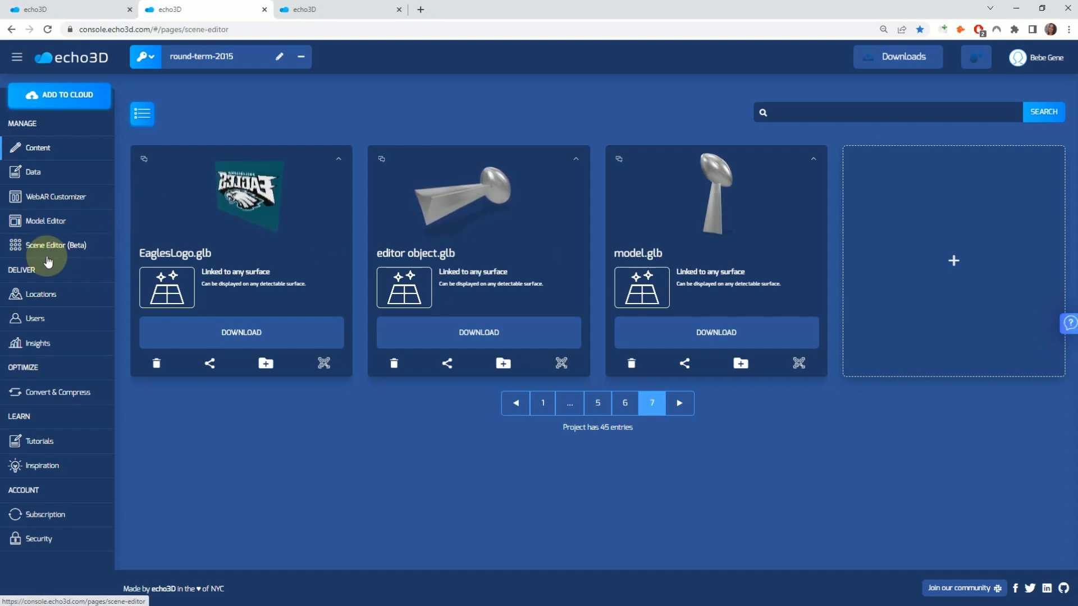
pyautogui.click(34, 255)
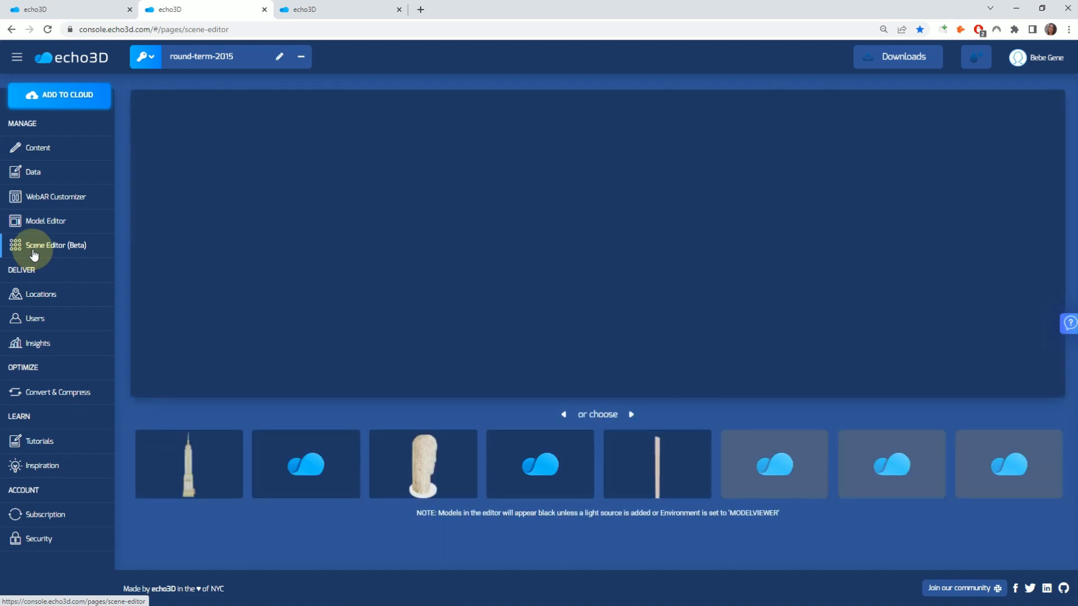
pyautogui.click(563, 415)
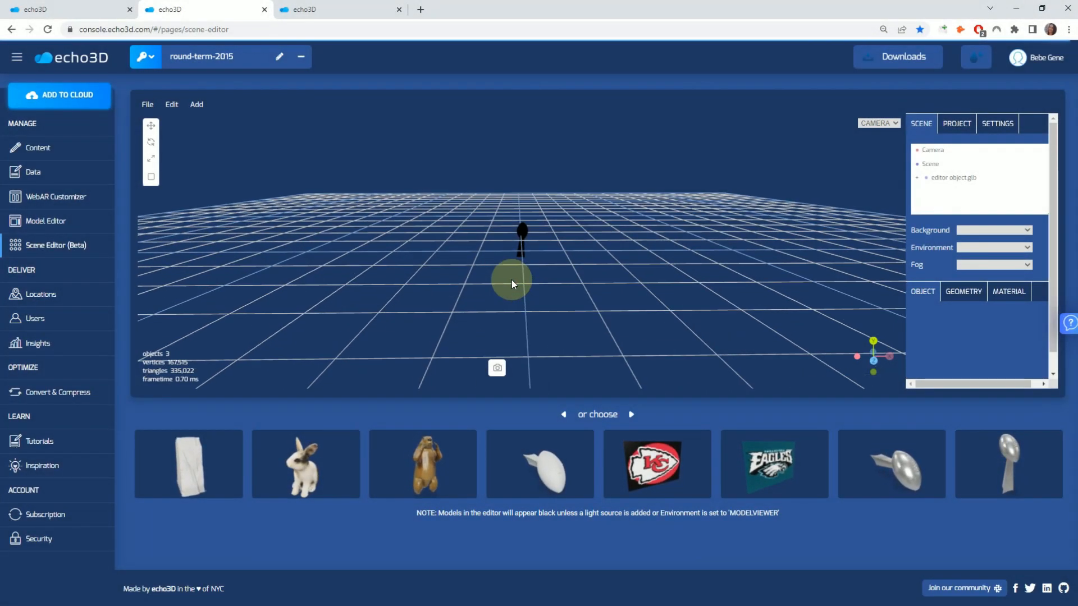
pyautogui.click(523, 234)
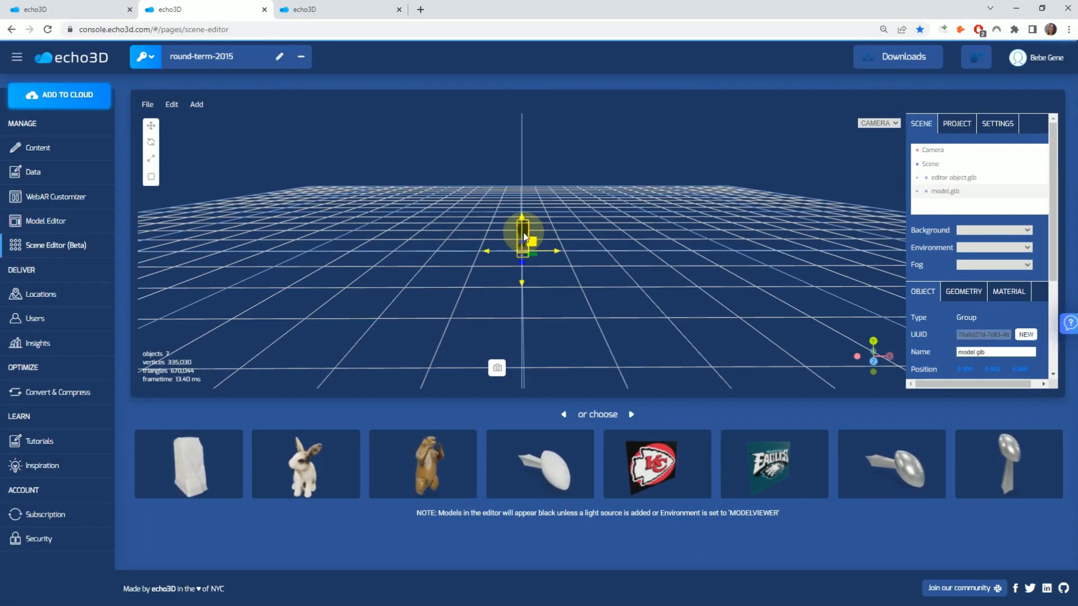
# Select the trophy mesh of the editor object.glb group and move it slightly upward.
pyautogui.click(519, 229)
pyautogui.press('e')
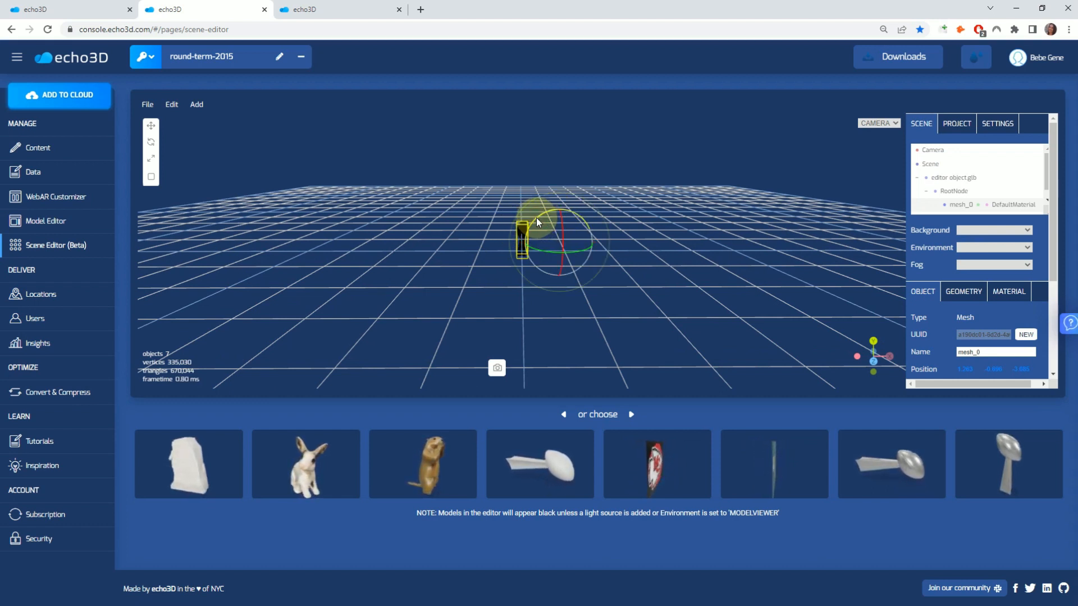
pyautogui.press('w')
pyautogui.moveTo(559, 199); pyautogui.dragTo(560, 194)
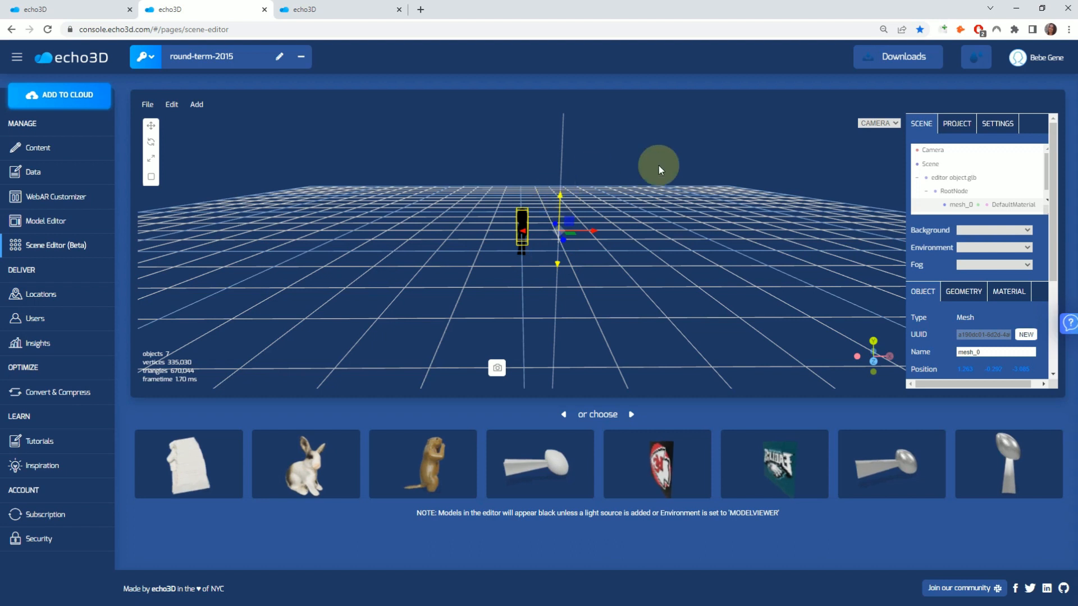
# Add ChiefsLogo.glb to the scene and raise it above the trophy.
pyautogui.click(666, 468)
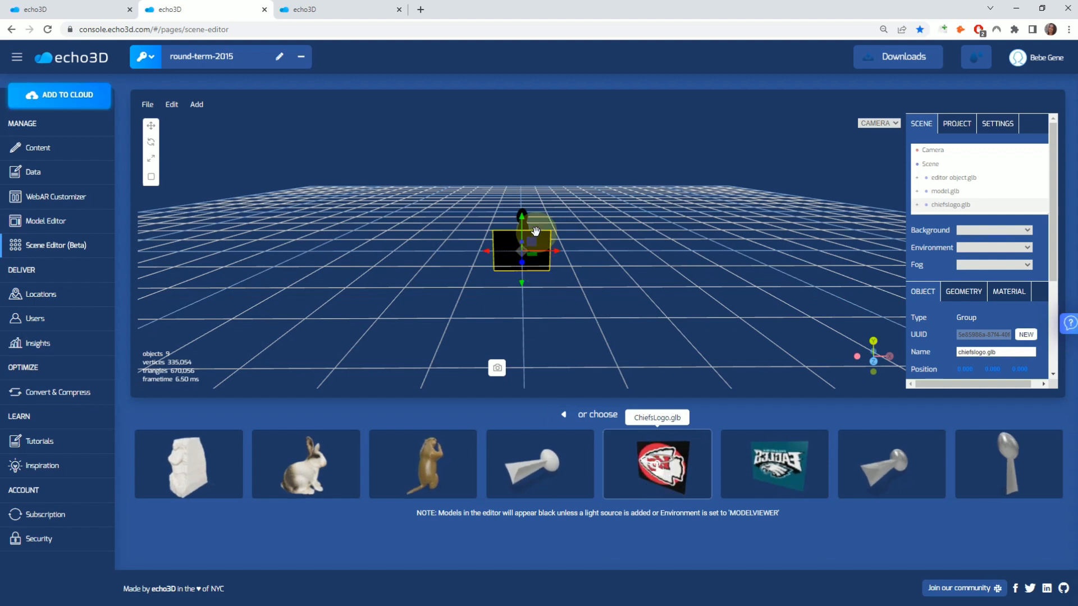
pyautogui.moveTo(523, 158); pyautogui.dragTo(524, 142)
# Set the scene environment to MODELVIEWER and delete the editor object.glb group.
pyautogui.click(1005, 247)
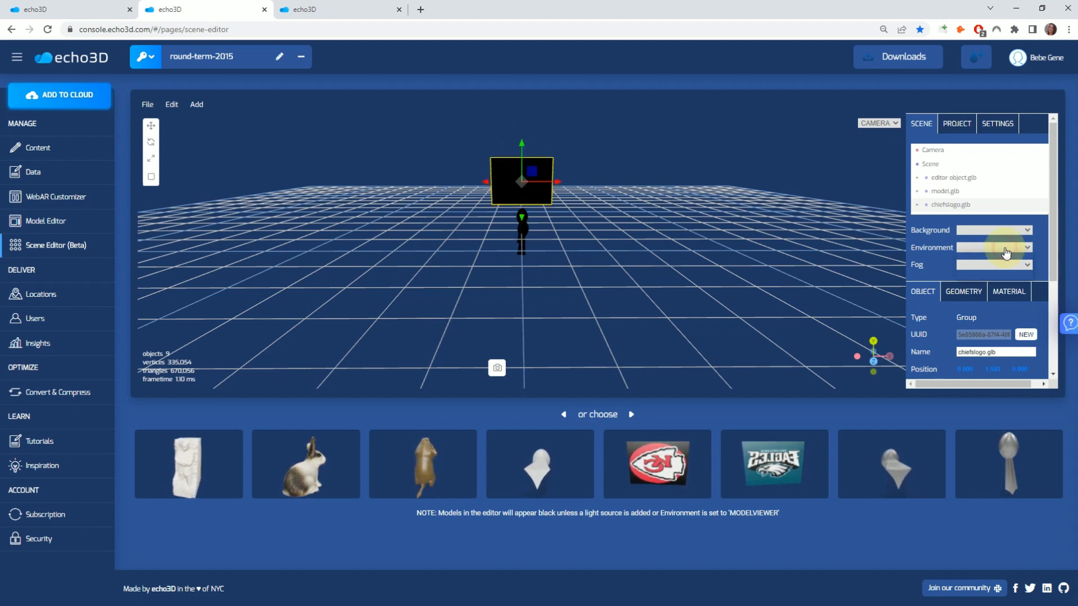
pyautogui.click(991, 272)
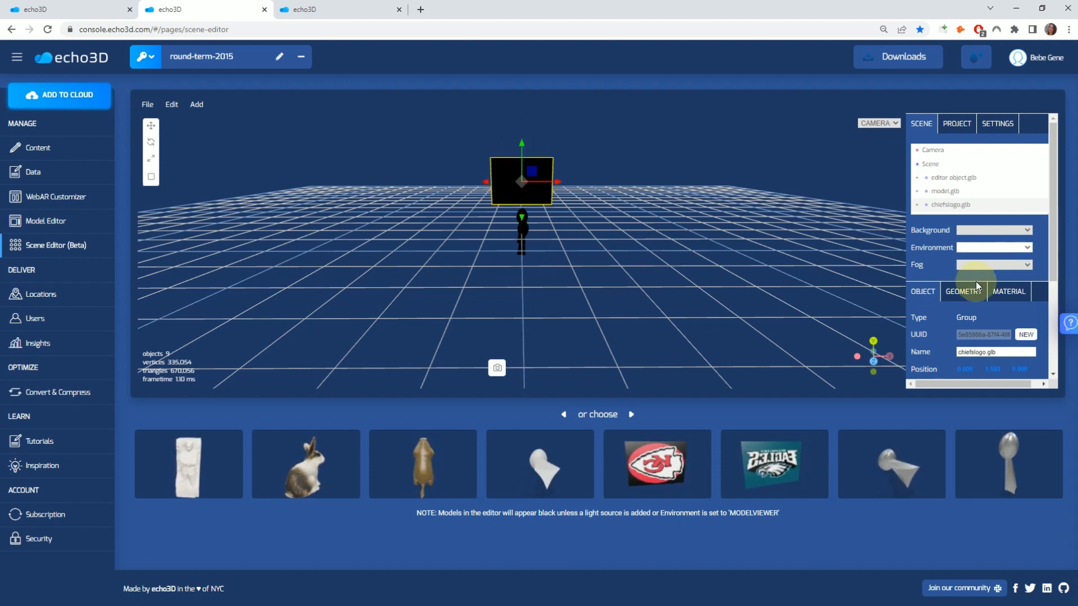
pyautogui.click(949, 178)
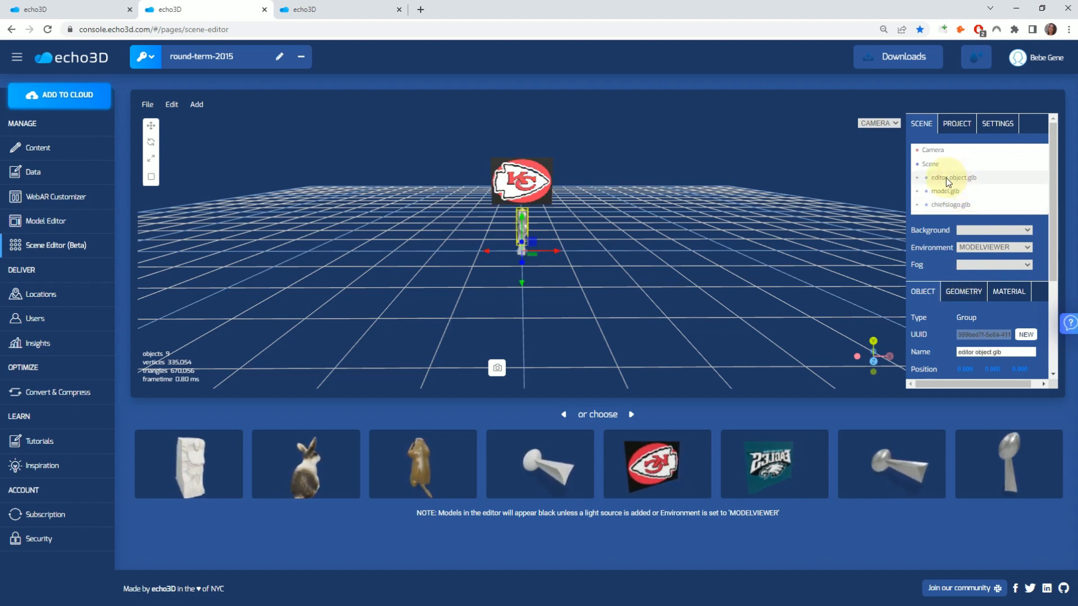
pyautogui.click(171, 105)
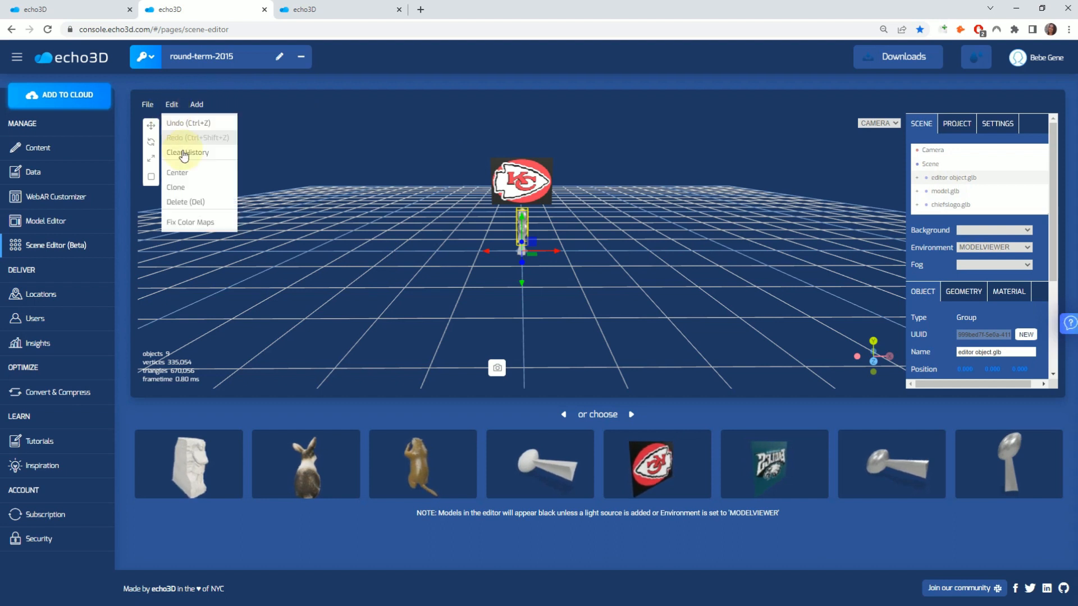
pyautogui.click(193, 203)
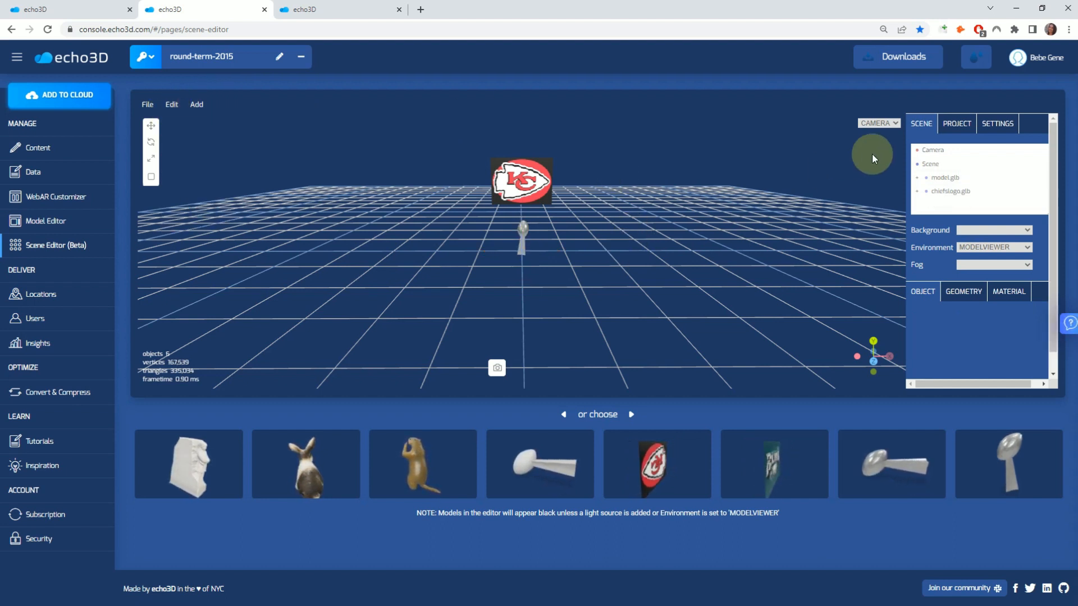
# Move the ChiefsLogo mesh in depth from a side view so it lines up directly above the trophy.
pyautogui.click(854, 358)
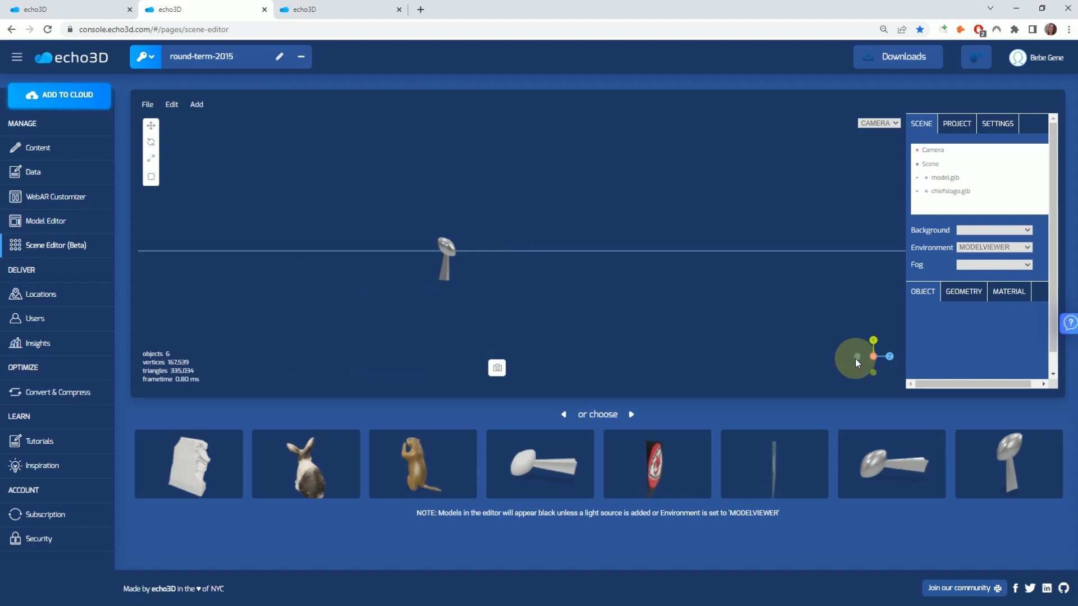
pyautogui.moveTo(450, 249); pyautogui.dragTo(517, 188)
pyautogui.click(516, 188)
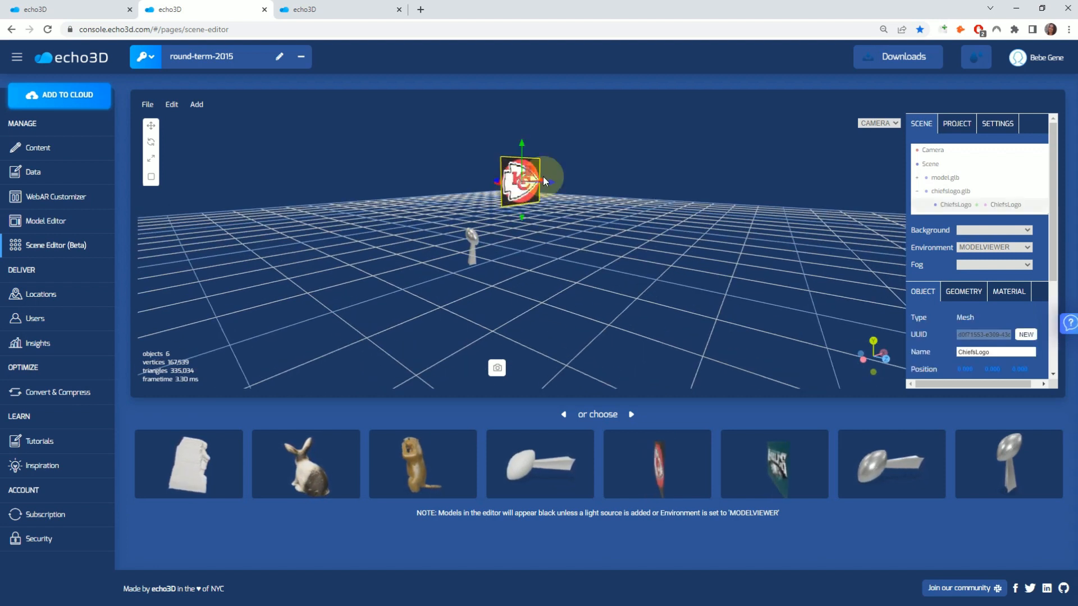
pyautogui.moveTo(543, 191); pyautogui.dragTo(488, 174)
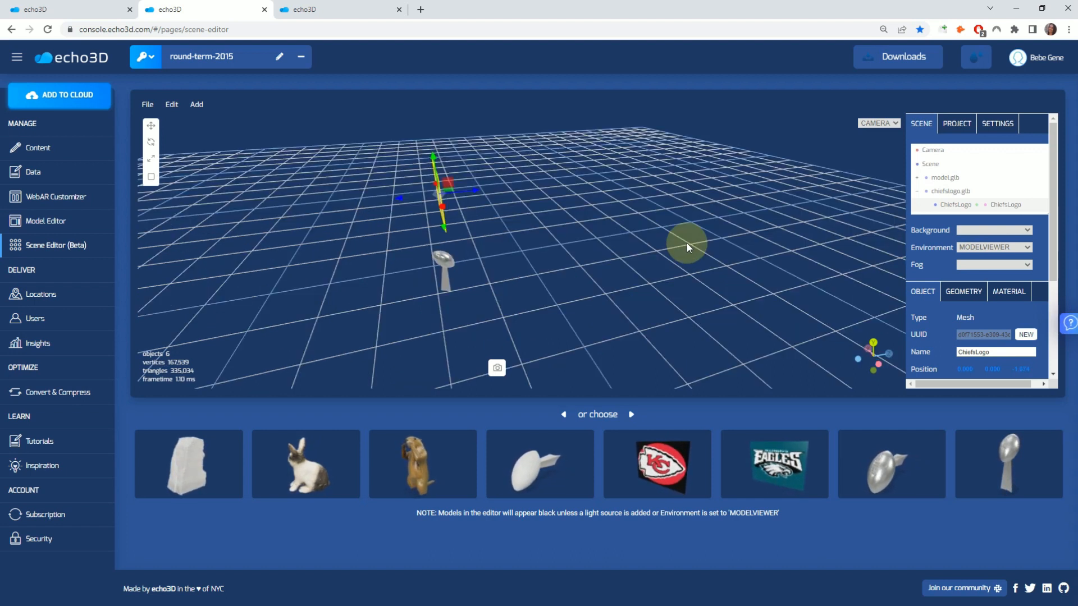
pyautogui.moveTo(634, 257); pyautogui.dragTo(347, 272)
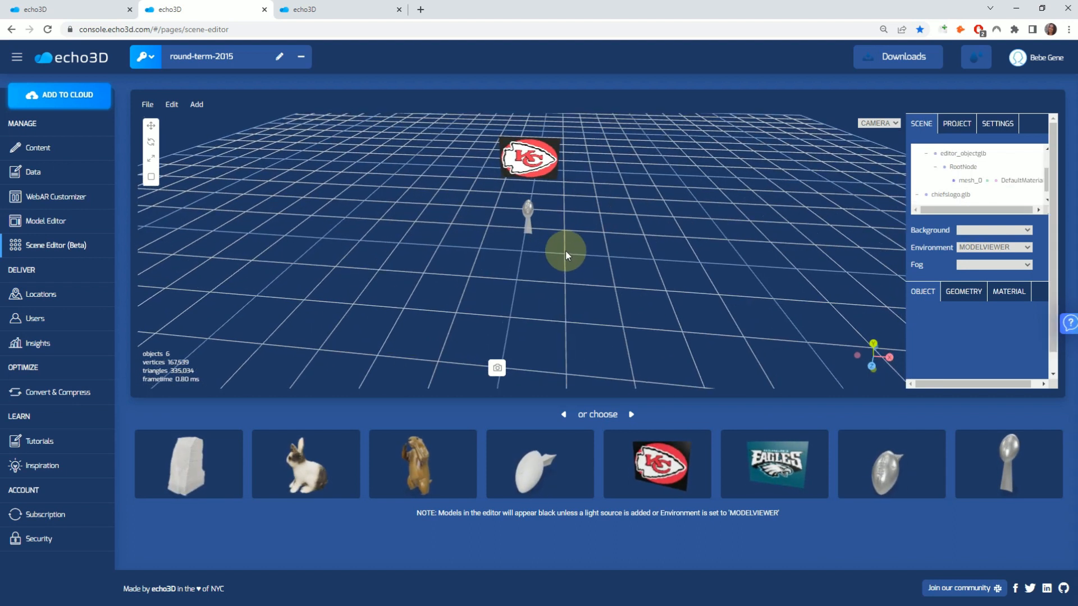
pyautogui.moveTo(565, 251); pyautogui.dragTo(571, 244)
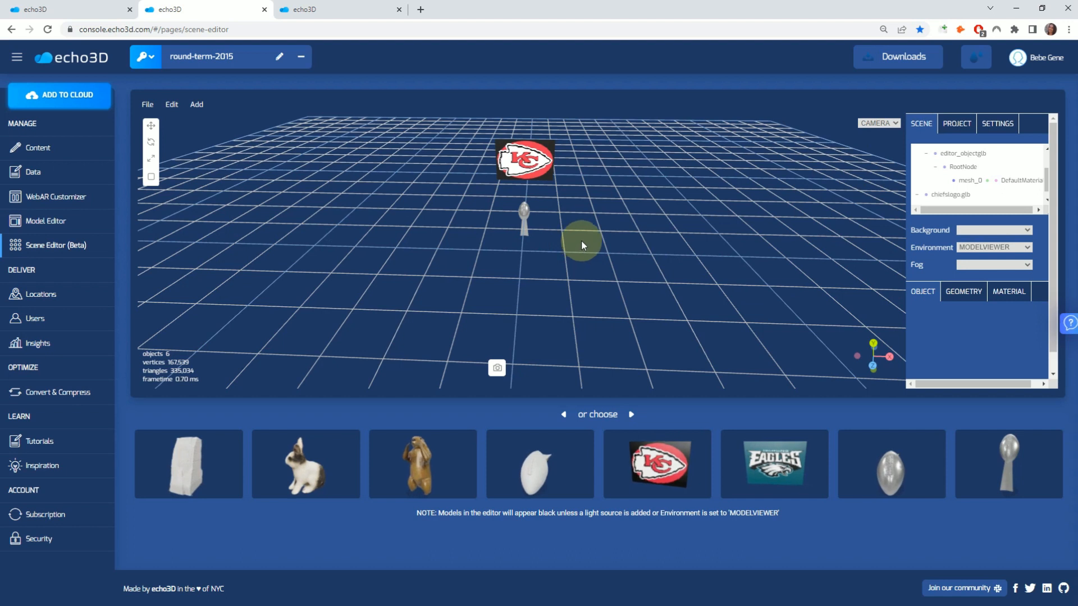
# Export the trophy and Chiefs logo scene to the console and dismiss the export notices.
pyautogui.click(138, 102)
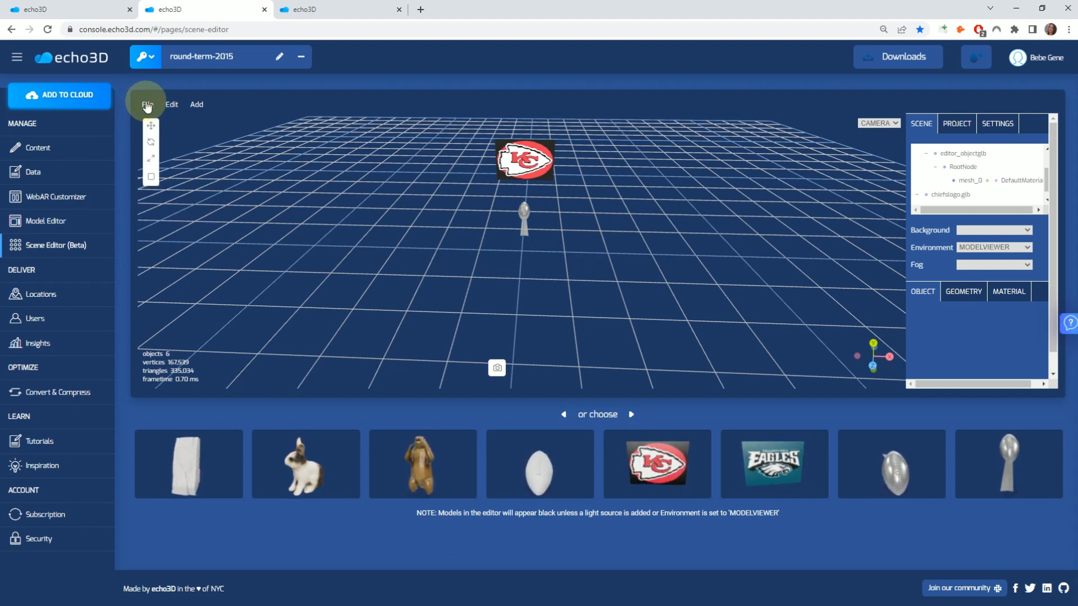
pyautogui.click(146, 105)
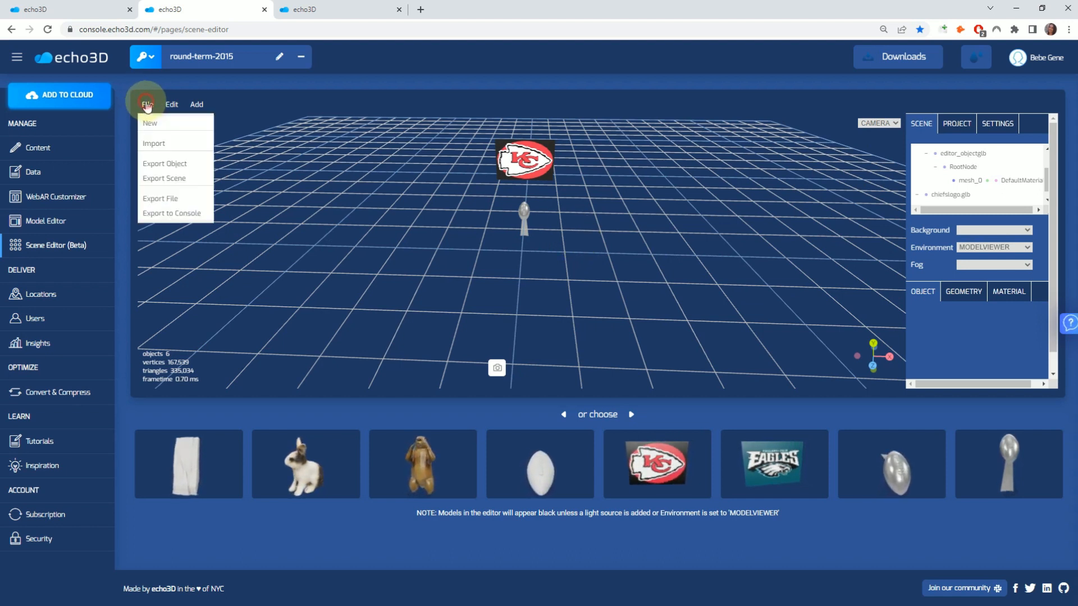
pyautogui.click(167, 212)
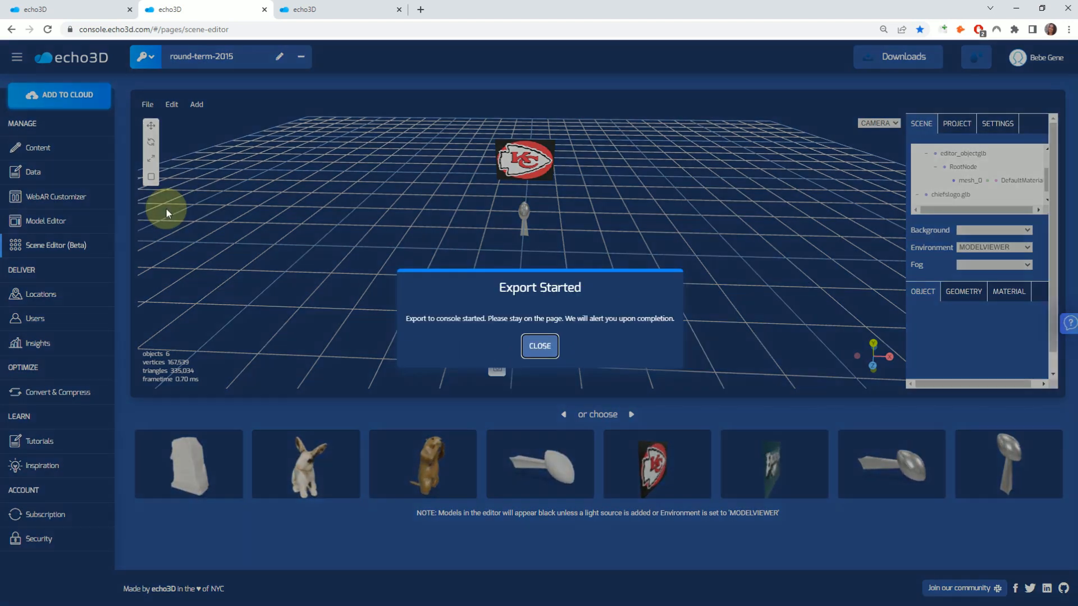
pyautogui.click(540, 346)
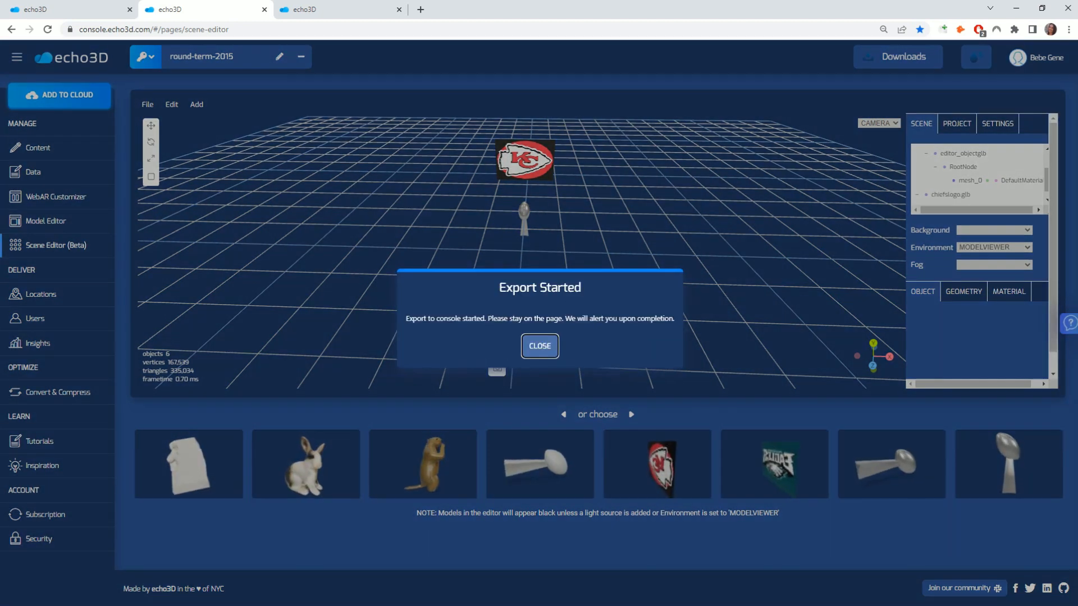
pyautogui.click(550, 345)
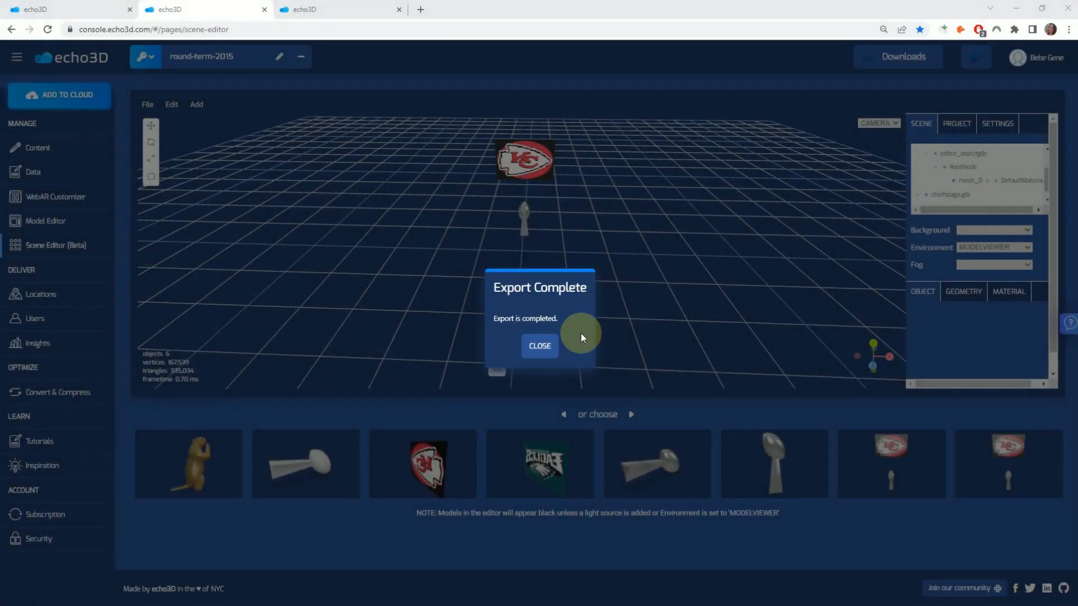
pyautogui.click(540, 345)
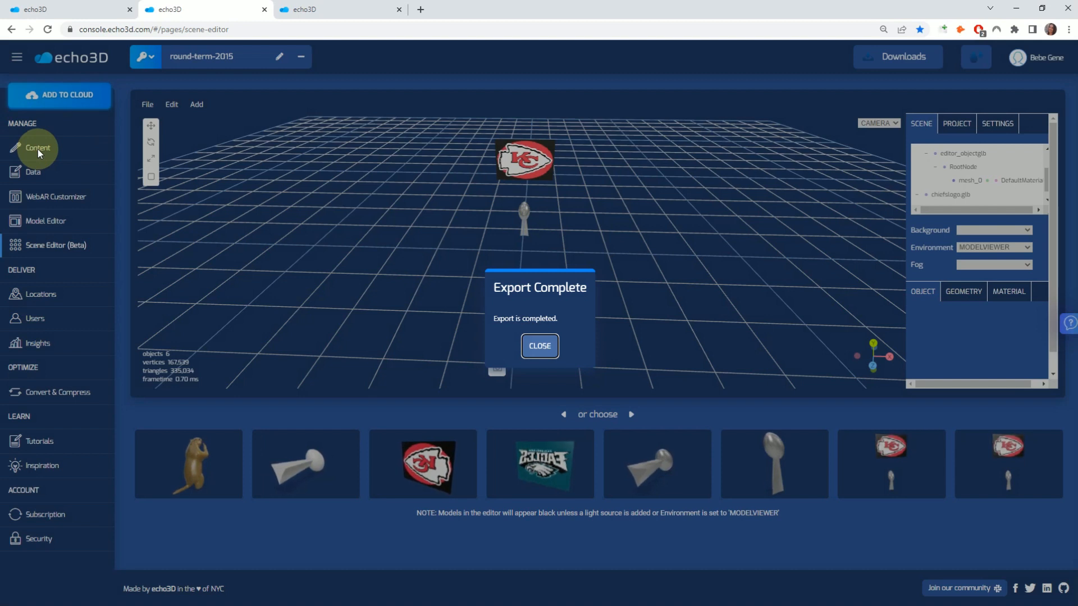
pyautogui.click(540, 345)
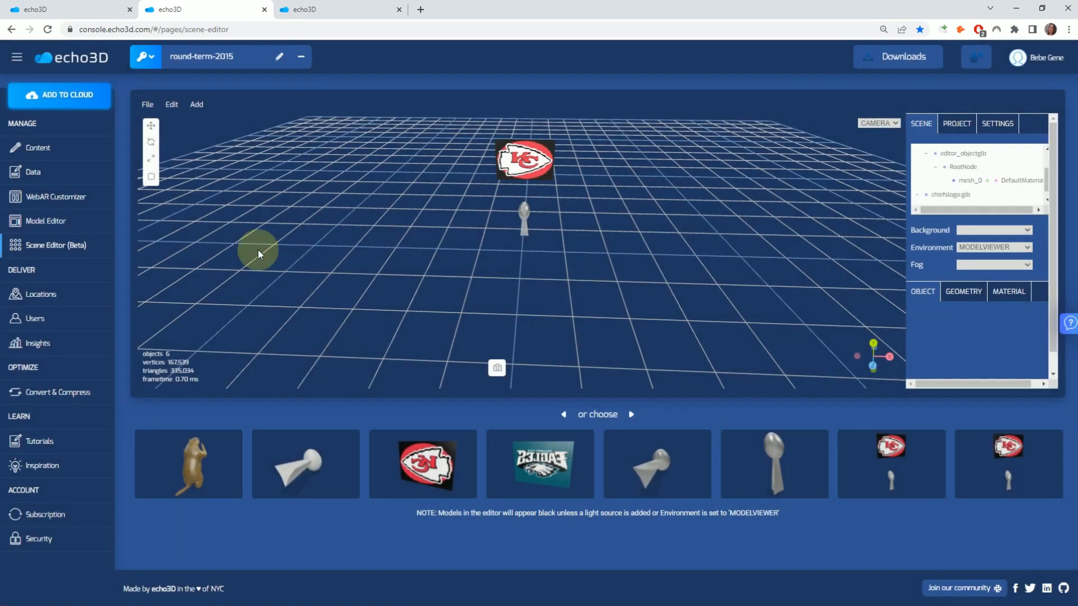
# Open the content library, reload it and check the newest exported models on page 7.
pyautogui.click(59, 150)
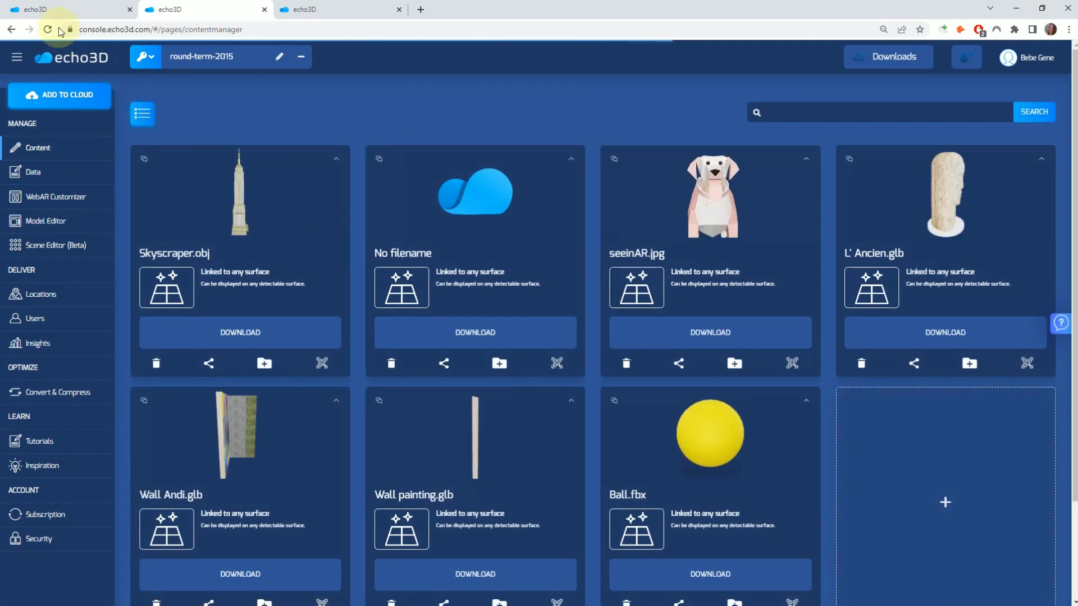
pyautogui.click(48, 29)
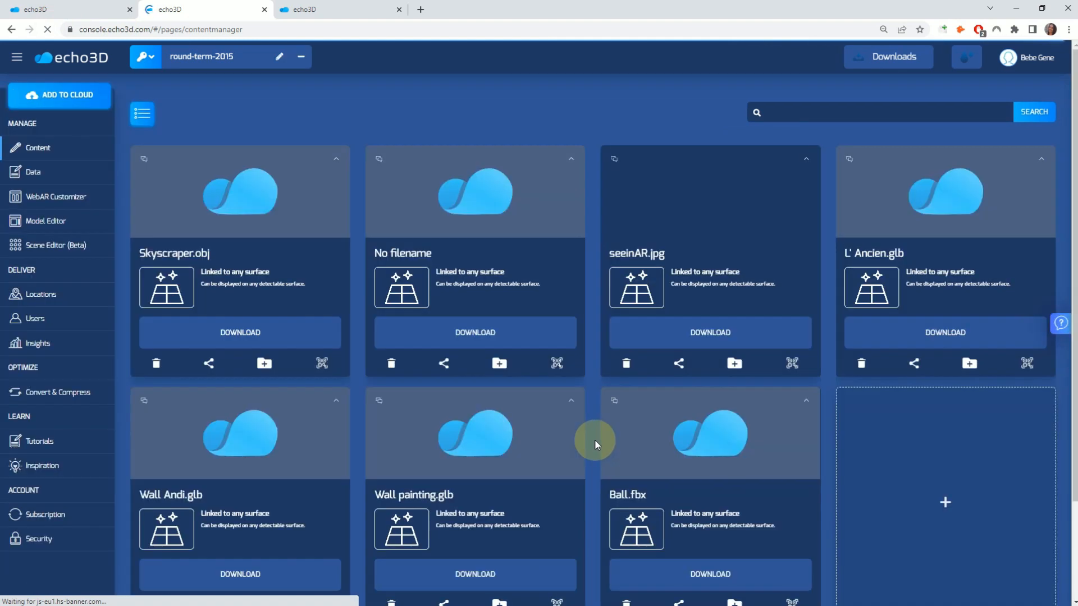
pyautogui.scroll(-2, 592, 435)
pyautogui.click(647, 524)
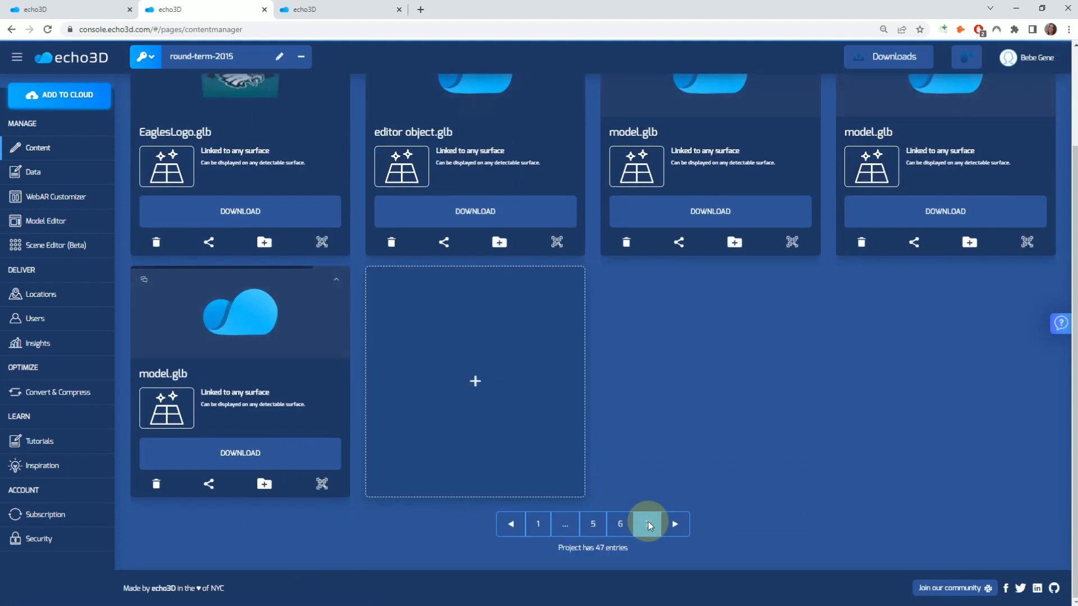
pyautogui.scroll(1, 669, 391)
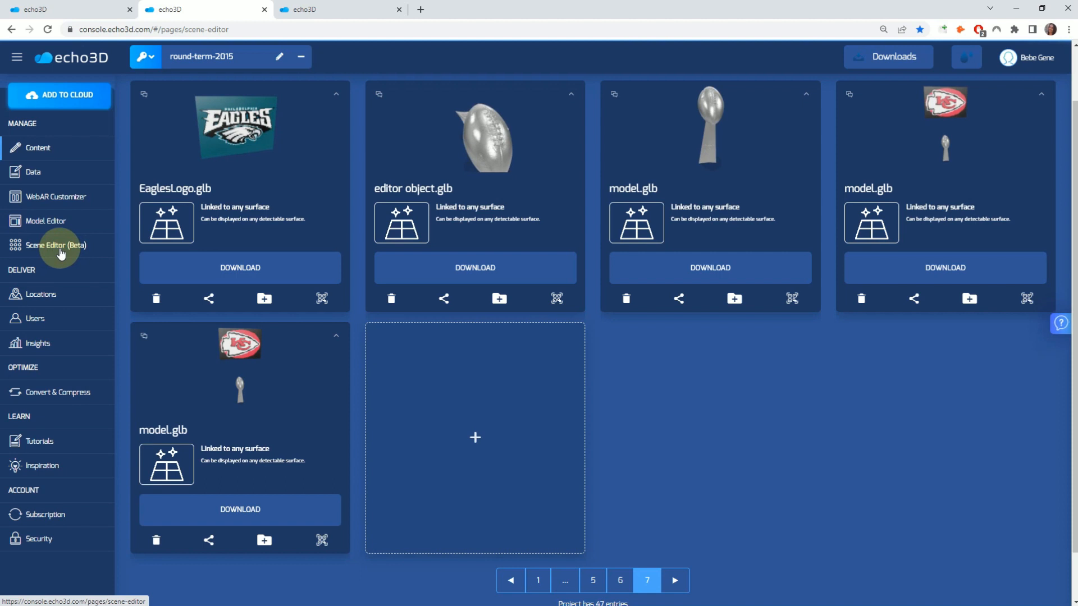
# Return to the Scene Editor and set the environment to MODELVIEWER.
pyautogui.click(61, 252)
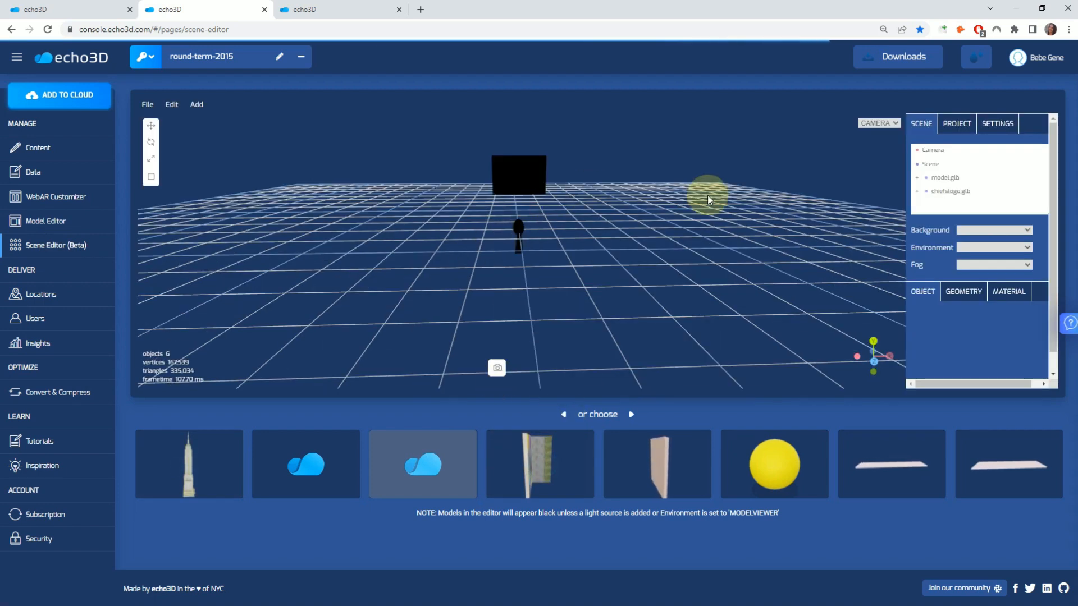
pyautogui.click(994, 255)
pyautogui.click(990, 276)
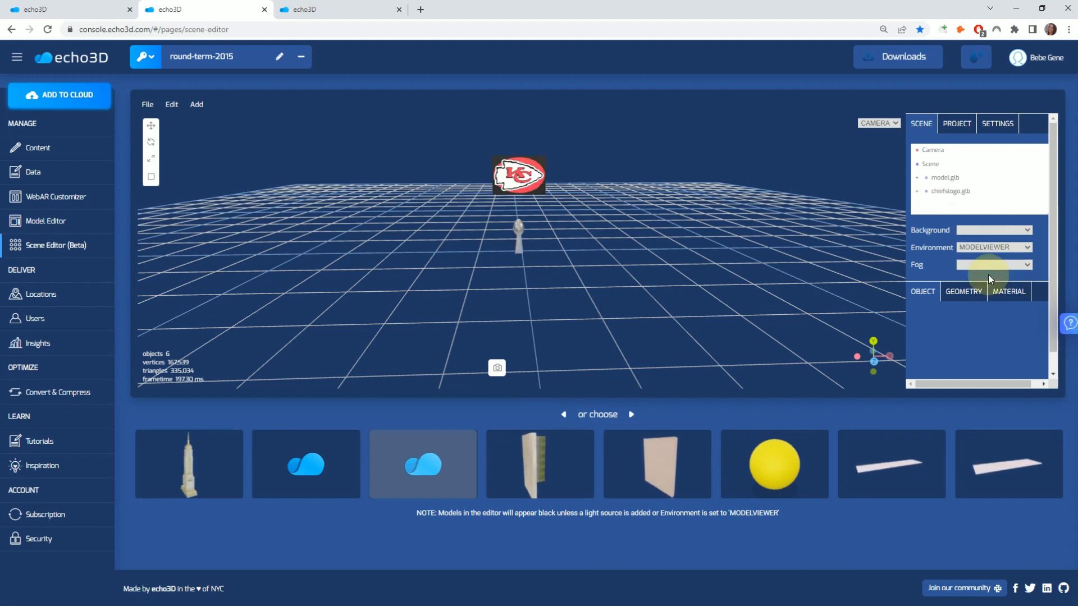
# Delete the chiefslogo.glb group from the scene, keeping only the trophy.
pyautogui.click(949, 194)
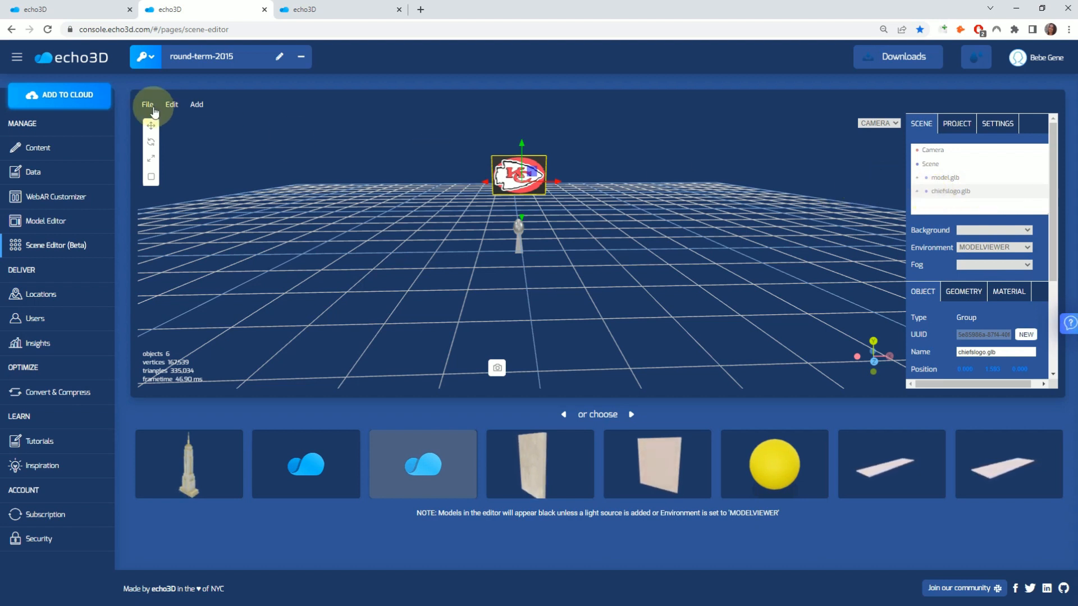
pyautogui.click(149, 105)
pyautogui.click(172, 105)
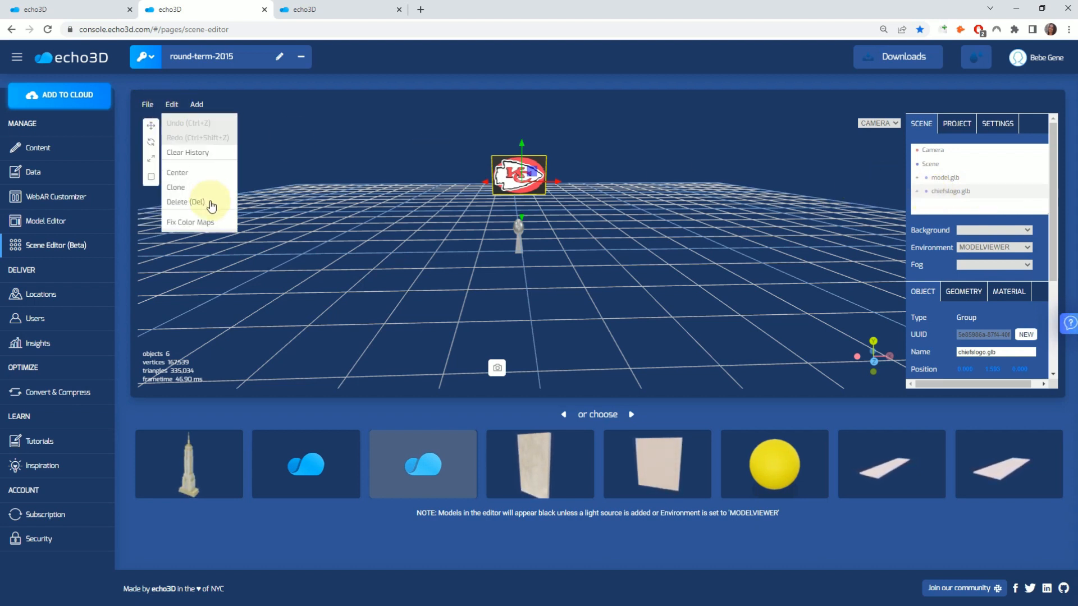
pyautogui.click(209, 203)
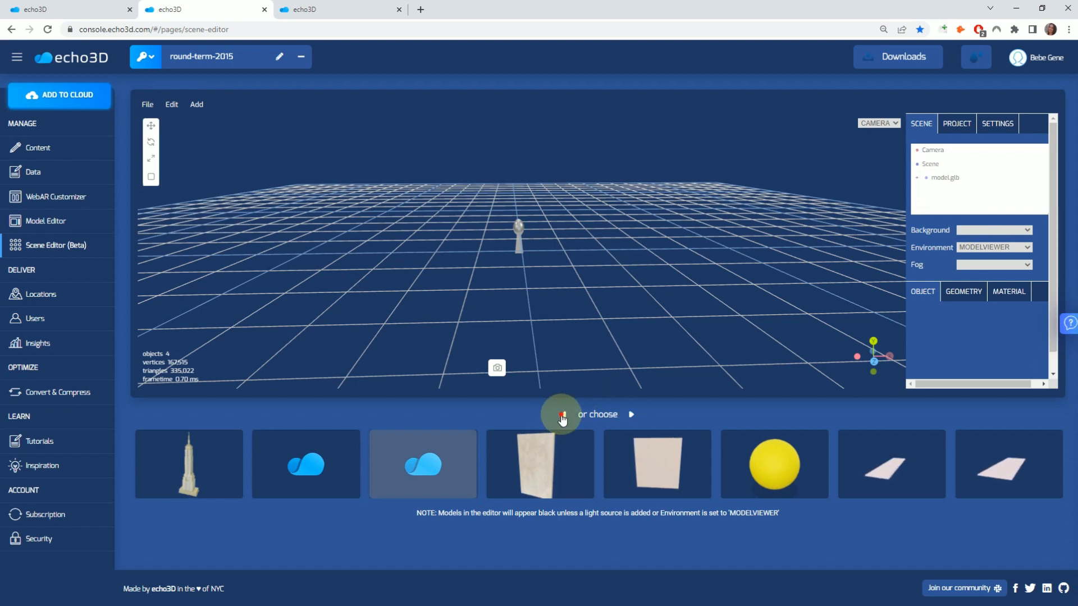
# Show the newest models, add EaglesLogo.glb to the scene and raise it above the trophy.
pyautogui.click(563, 414)
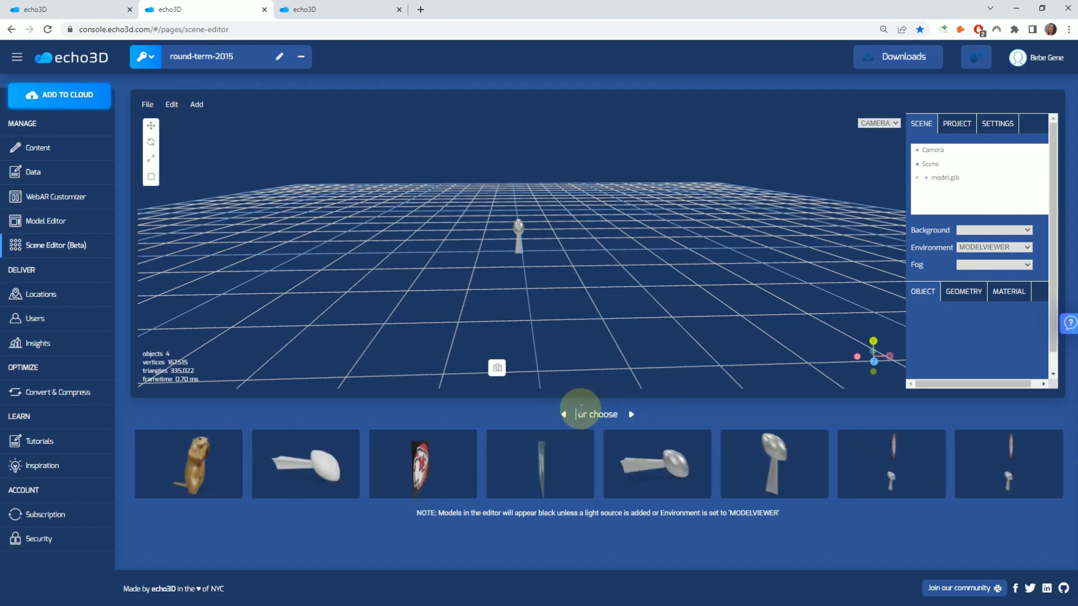
pyautogui.click(543, 472)
pyautogui.moveTo(521, 209); pyautogui.dragTo(522, 151)
# Reposition the Eagles logo horizontally and in depth so it sits centred directly above the trophy.
pyautogui.press('r')
pyautogui.press('w')
pyautogui.moveTo(561, 285); pyautogui.dragTo(729, 320)
pyautogui.moveTo(517, 197); pyautogui.dragTo(460, 211)
pyautogui.moveTo(578, 236); pyautogui.dragTo(584, 264)
pyautogui.moveTo(460, 225); pyautogui.dragTo(557, 186)
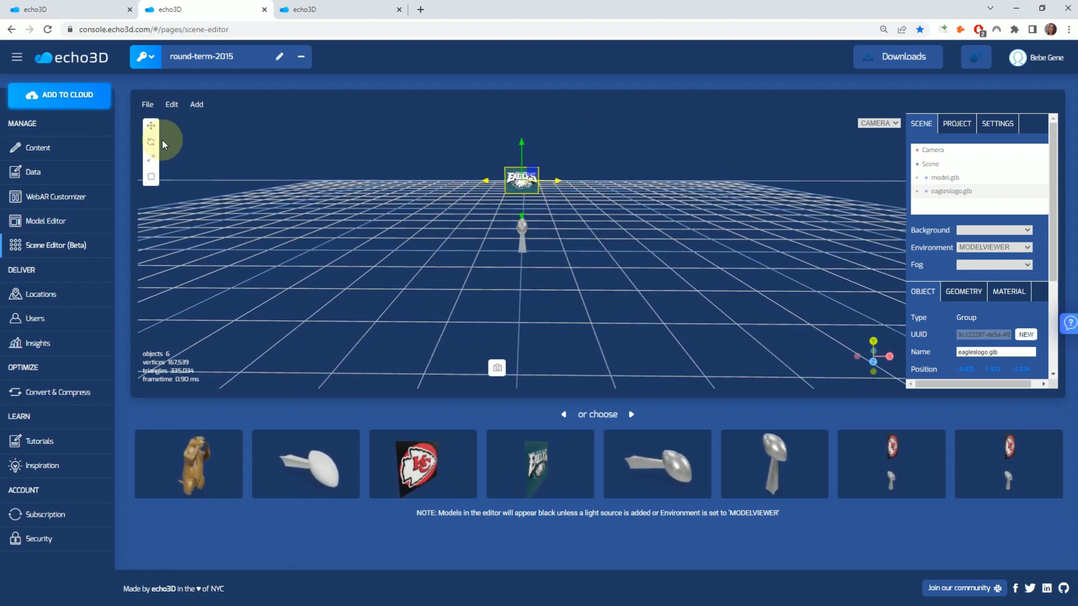
# Export the trophy and Eagles logo scene to the console and go to the content library.
pyautogui.click(148, 104)
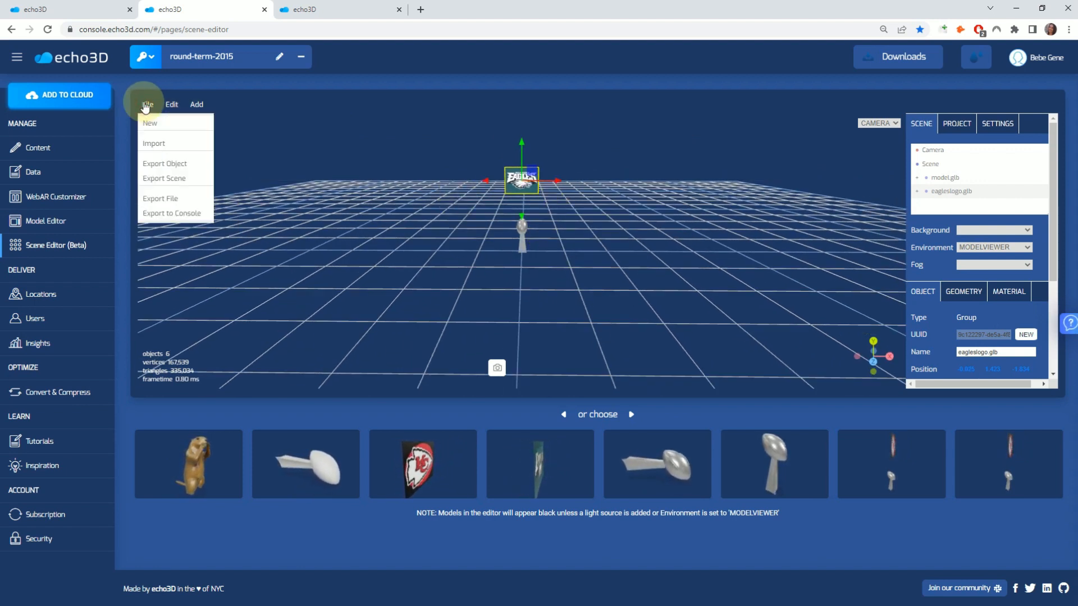
pyautogui.click(176, 214)
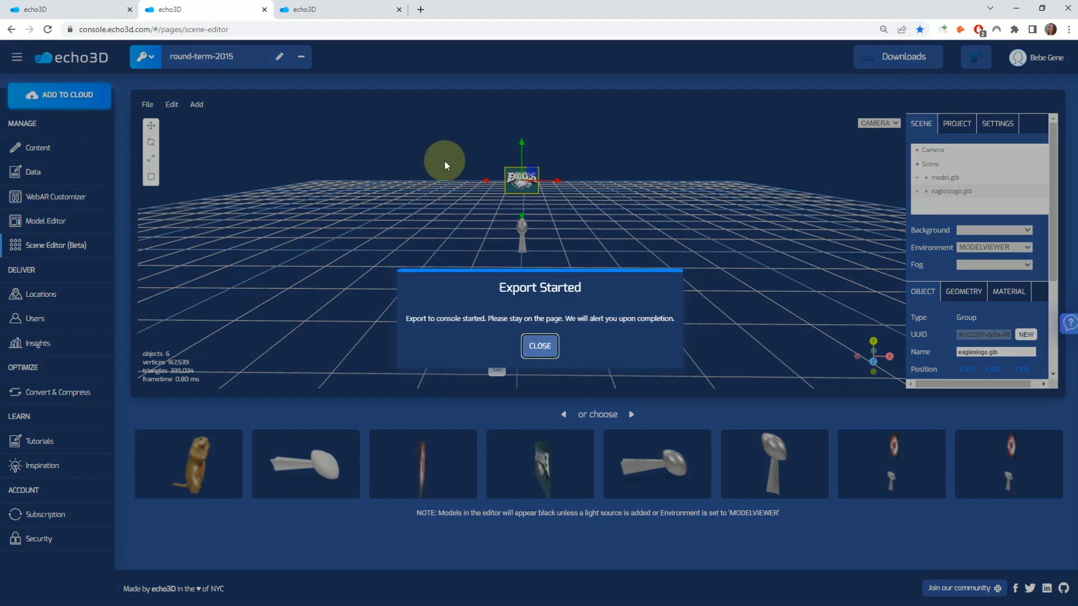
pyautogui.click(540, 345)
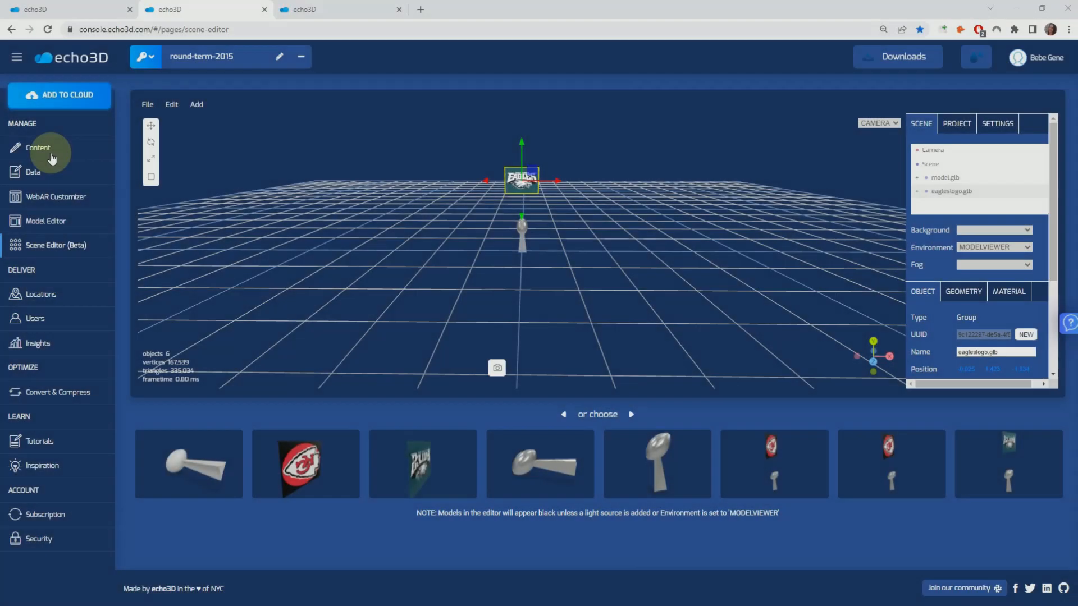
pyautogui.click(56, 150)
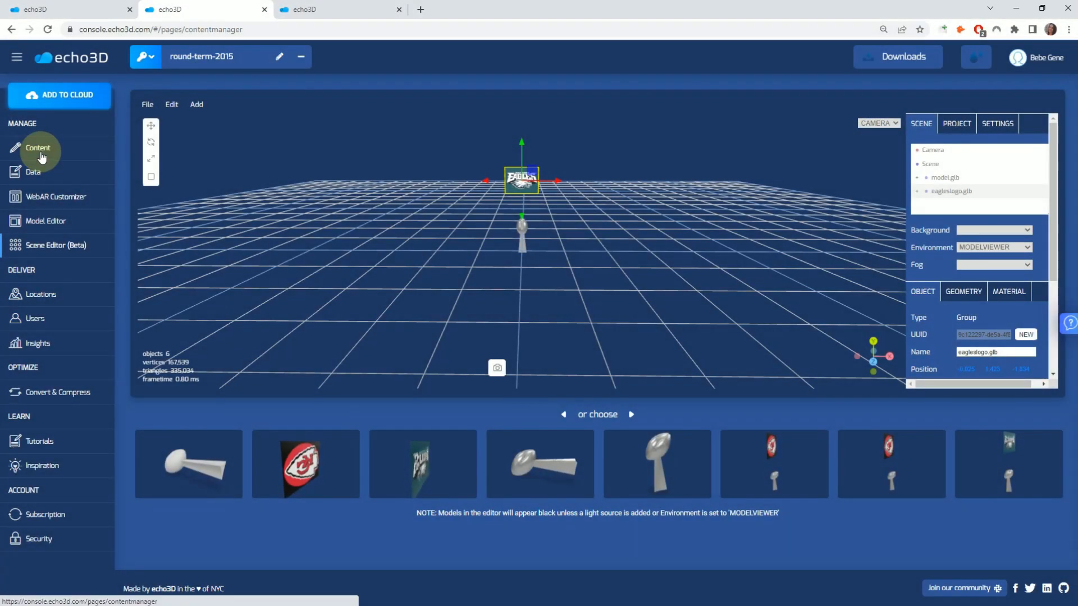